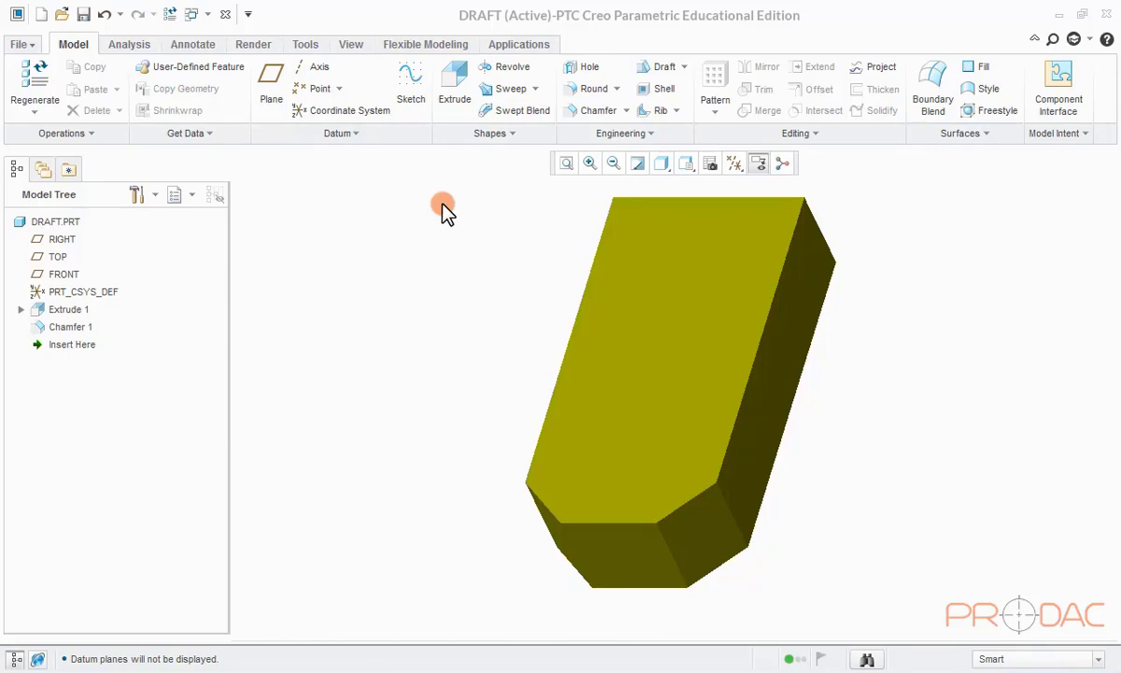
# Start a standard Draft and choose the block's side faces as the draft surfaces.
pyautogui.click(681, 66)
pyautogui.click(684, 71)
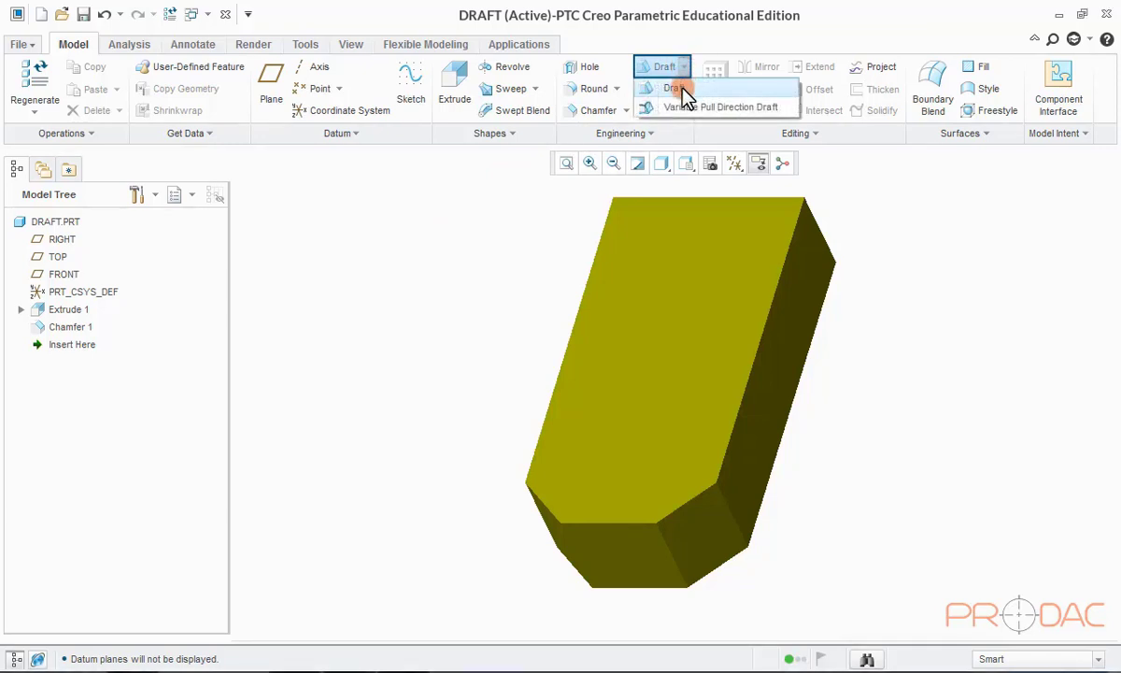
pyautogui.click(676, 89)
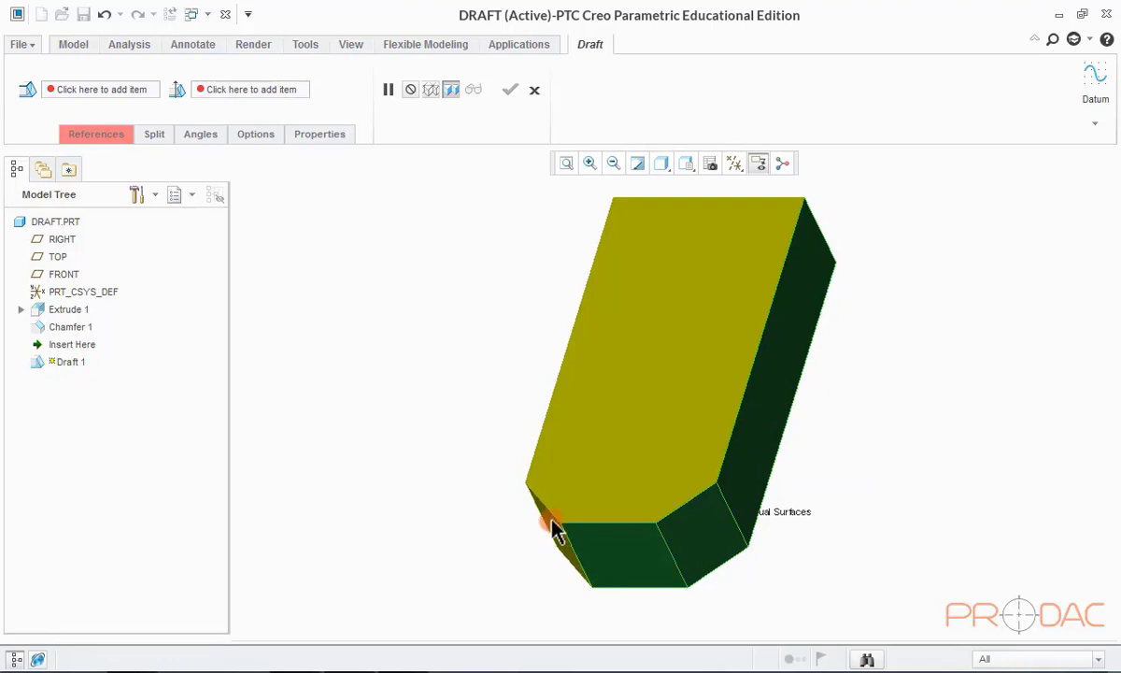
pyautogui.moveTo(612, 383); pyautogui.dragTo(690, 395, button='middle')
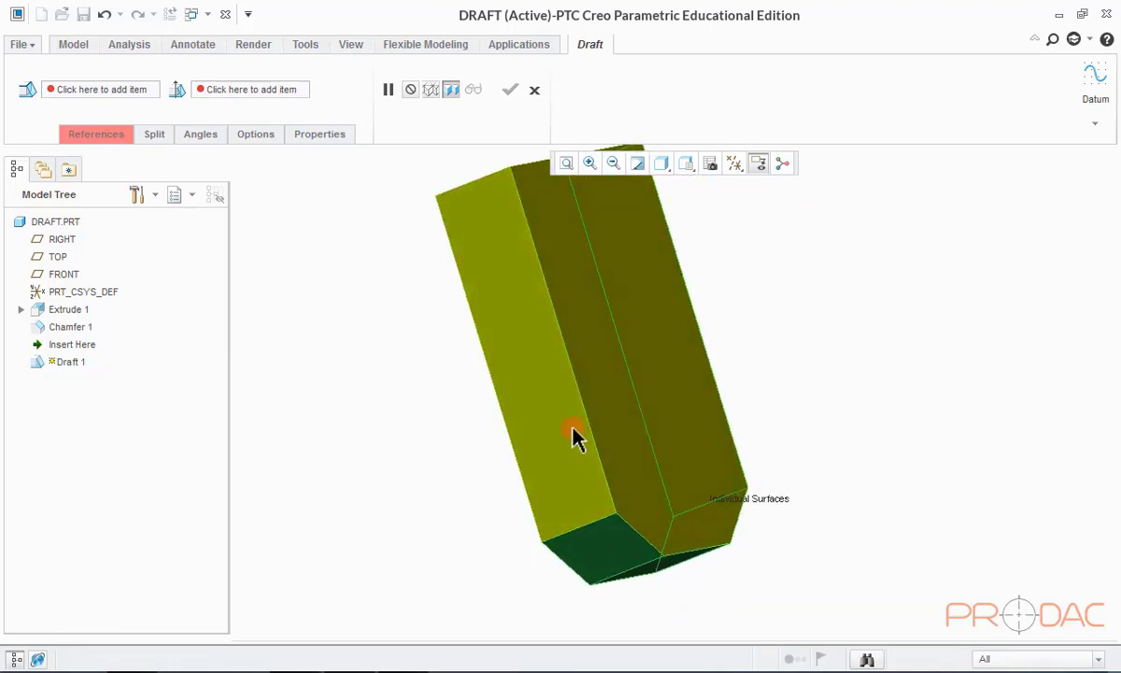
pyautogui.moveTo(571, 433)
pyautogui.mouseDown(button='middle')
pyautogui.moveTo(603, 458)
pyautogui.moveTo(617, 316)
pyautogui.moveTo(626, 329)
pyautogui.mouseUp(button='middle')
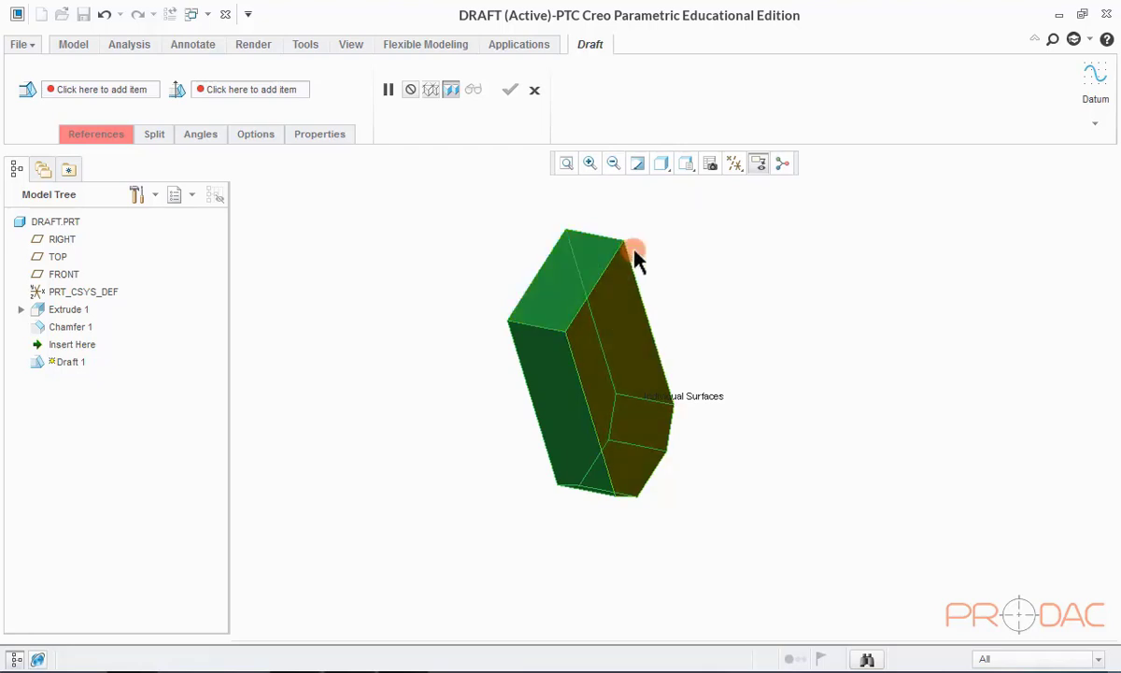
pyautogui.moveTo(633, 256)
pyautogui.mouseDown(button='middle')
pyautogui.moveTo(633, 183)
pyautogui.moveTo(615, 265)
pyautogui.mouseUp(button='middle')
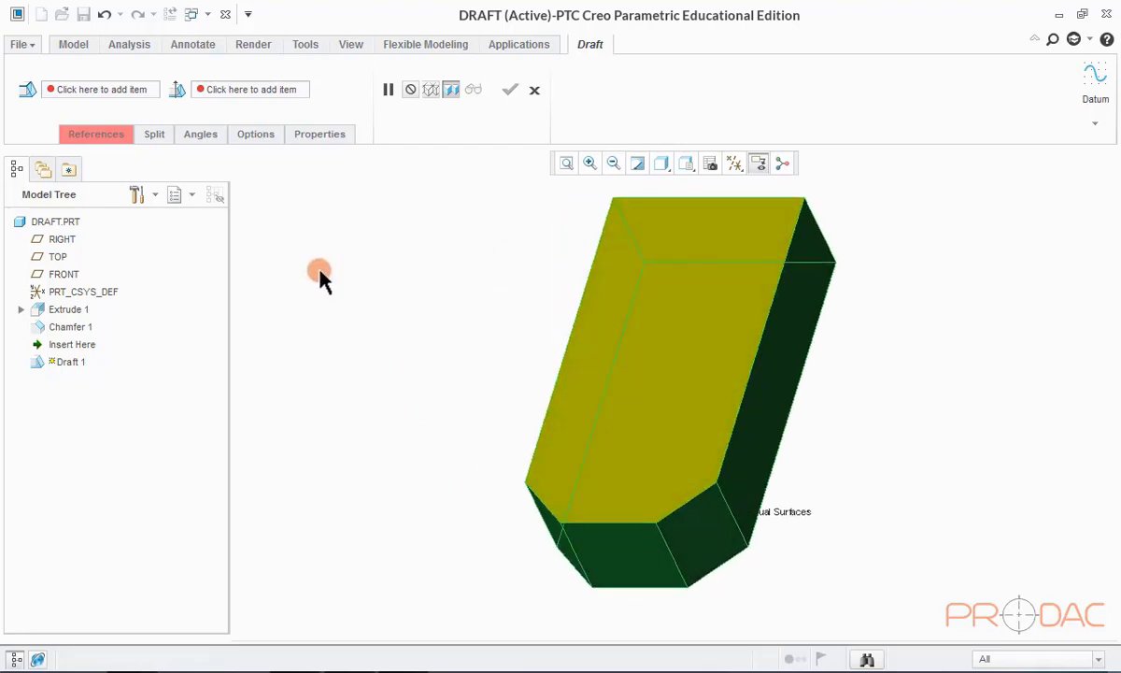
pyautogui.click(97, 133)
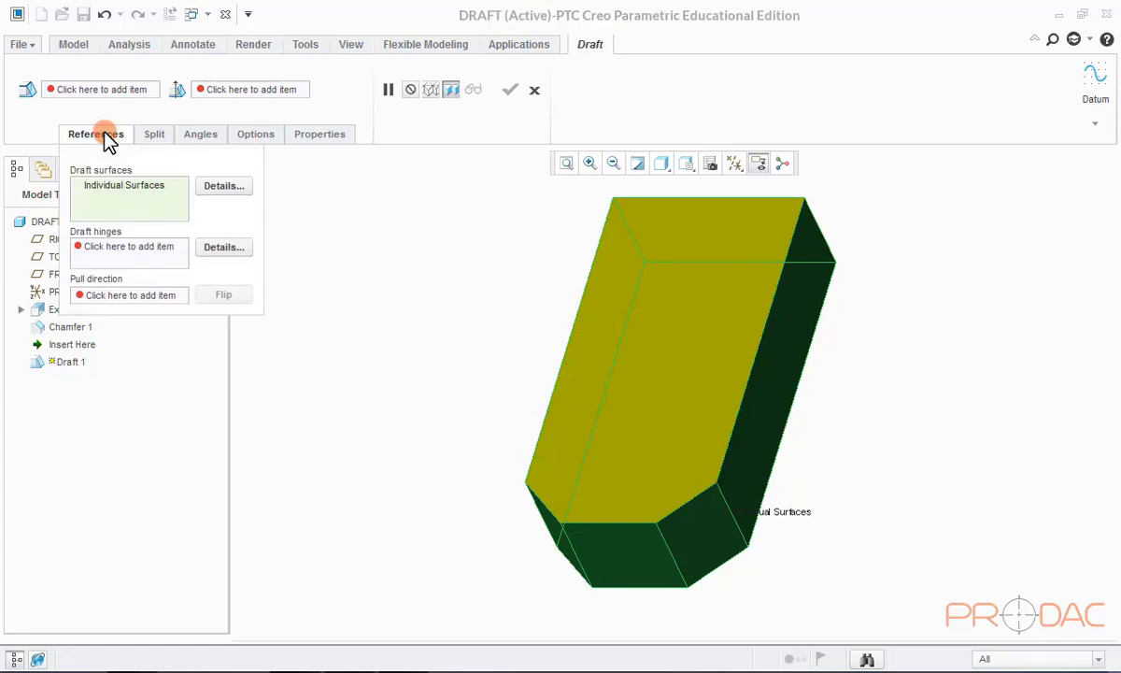
# Hinge the draft on the block's top face, set a 12° angle, and finish Draft 1.
pyautogui.click(131, 249)
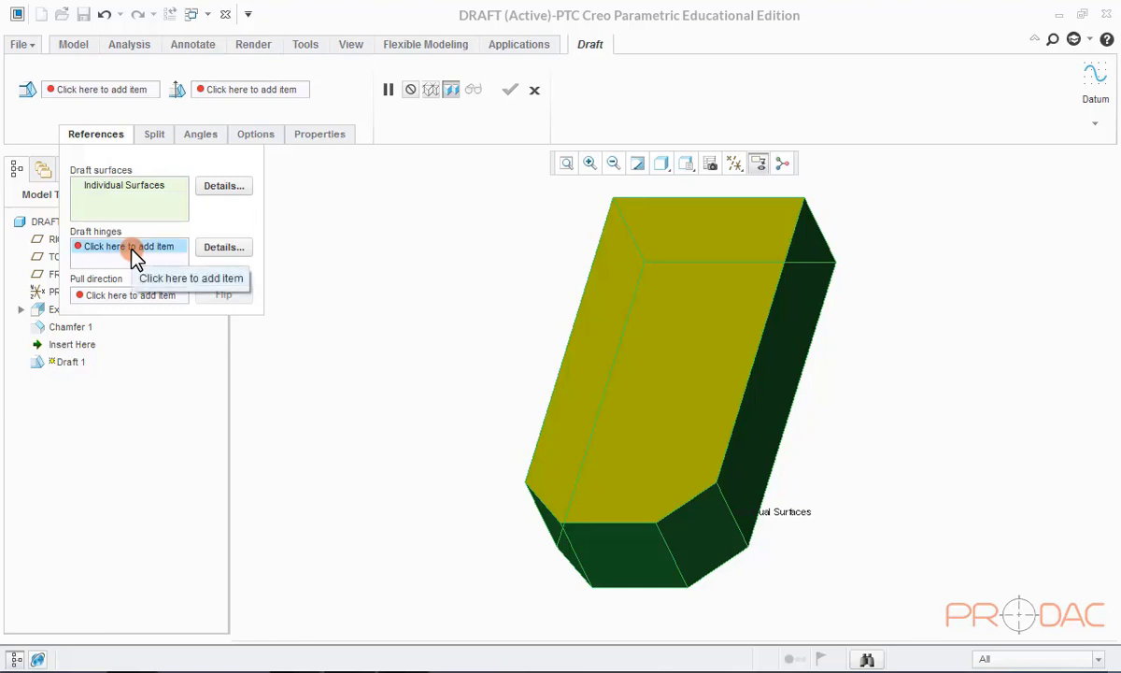
pyautogui.click(705, 365)
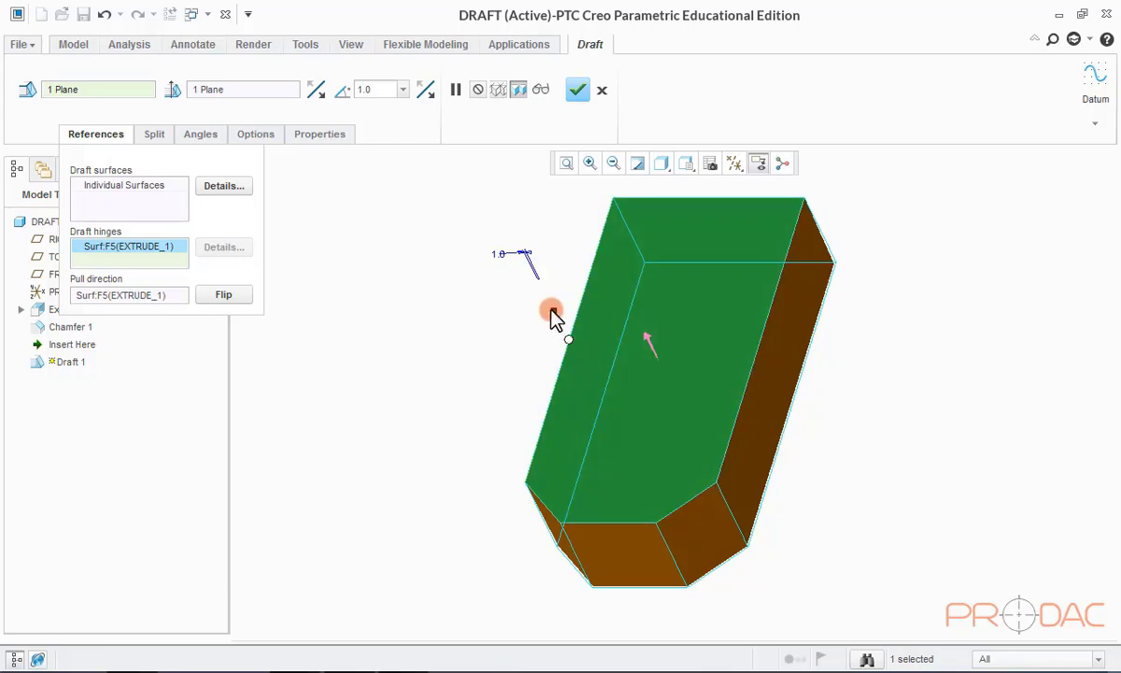
pyautogui.moveTo(551, 318); pyautogui.dragTo(565, 310)
pyautogui.moveTo(625, 346); pyautogui.dragTo(651, 210, button='middle')
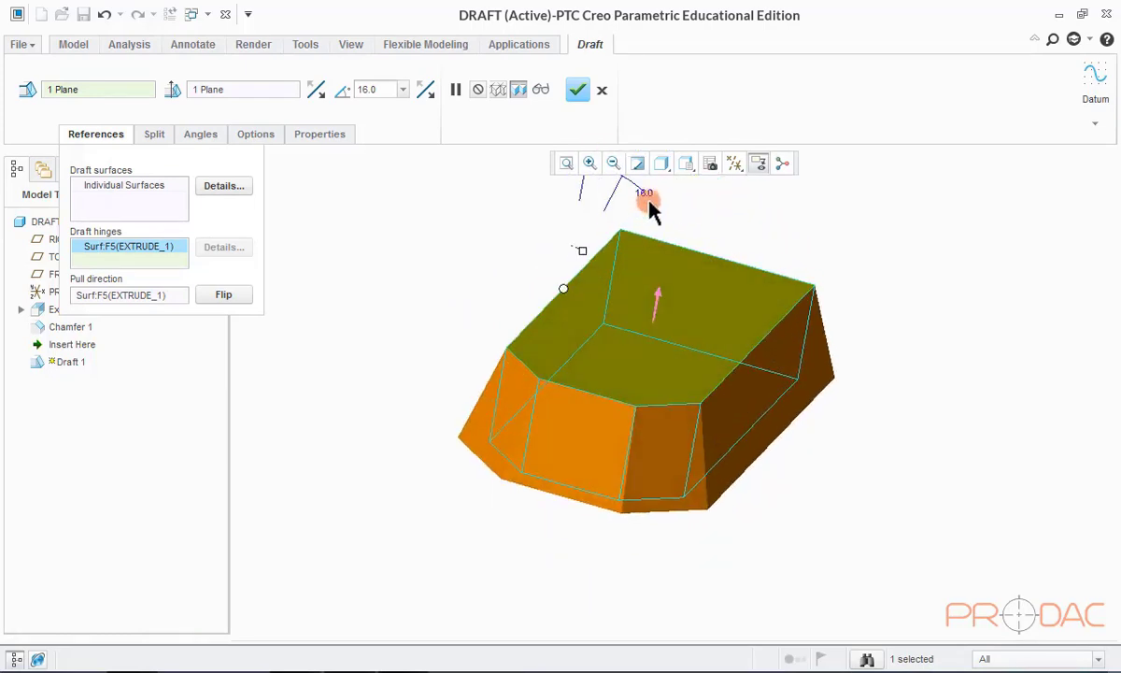
pyautogui.doubleClick(644, 193)
pyautogui.write('10')
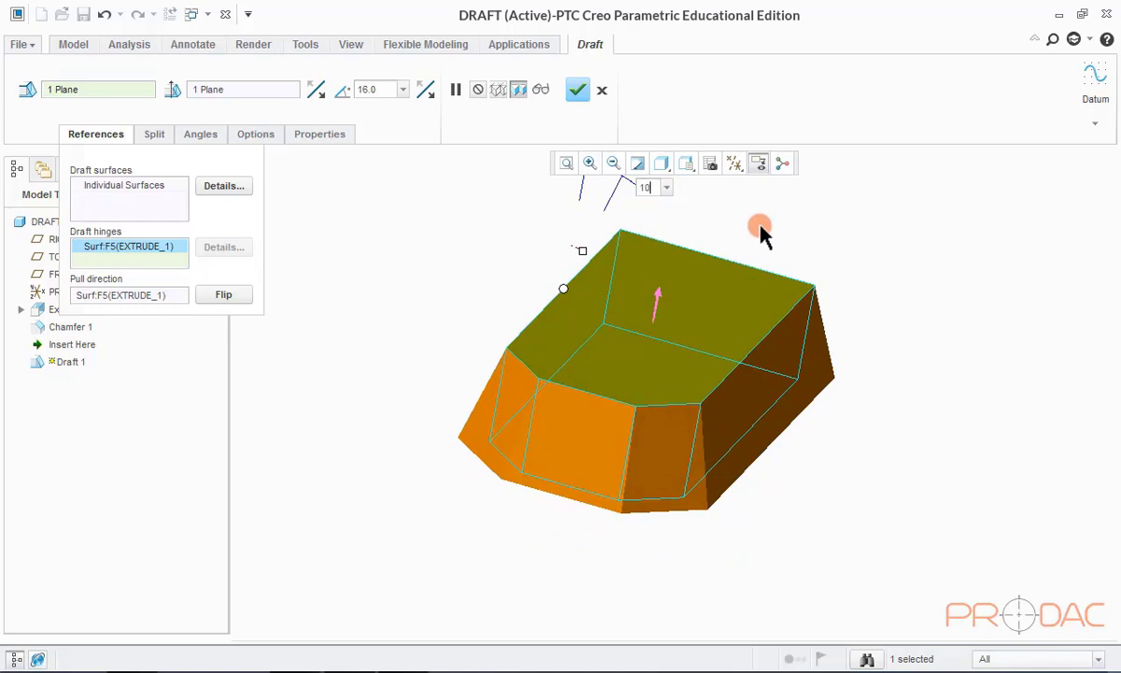
pyautogui.moveTo(758, 228); pyautogui.dragTo(559, 318, button='middle')
pyautogui.hotkey('ctrl', 'd')
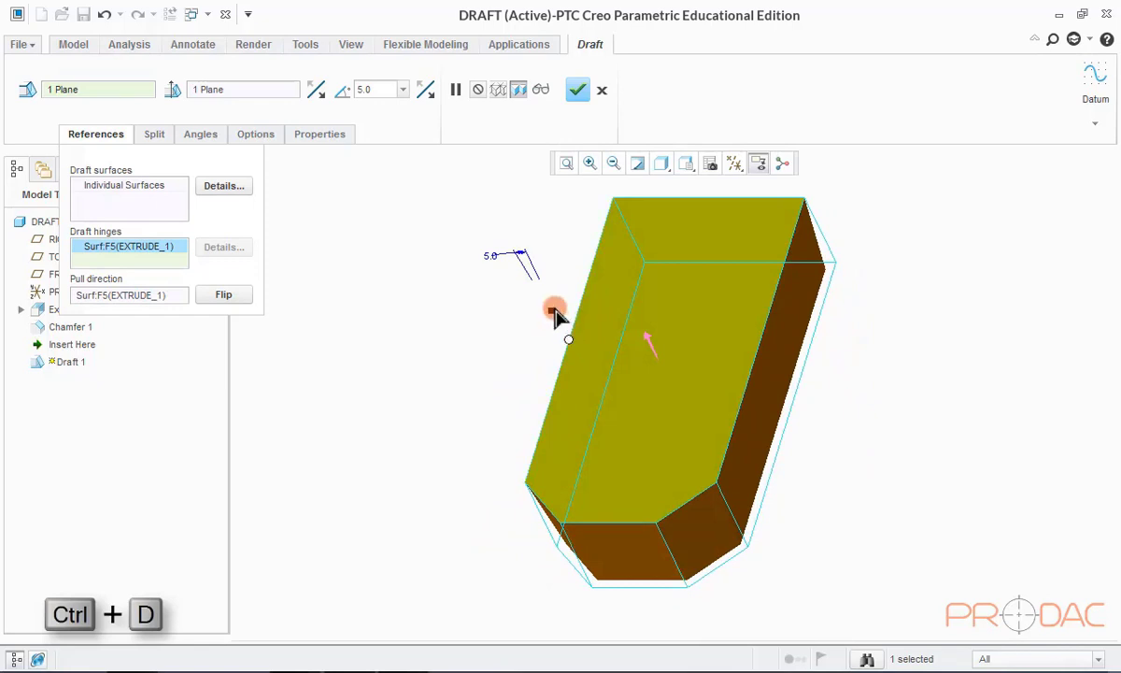
pyautogui.moveTo(554, 315); pyautogui.dragTo(570, 315)
pyautogui.click(578, 90)
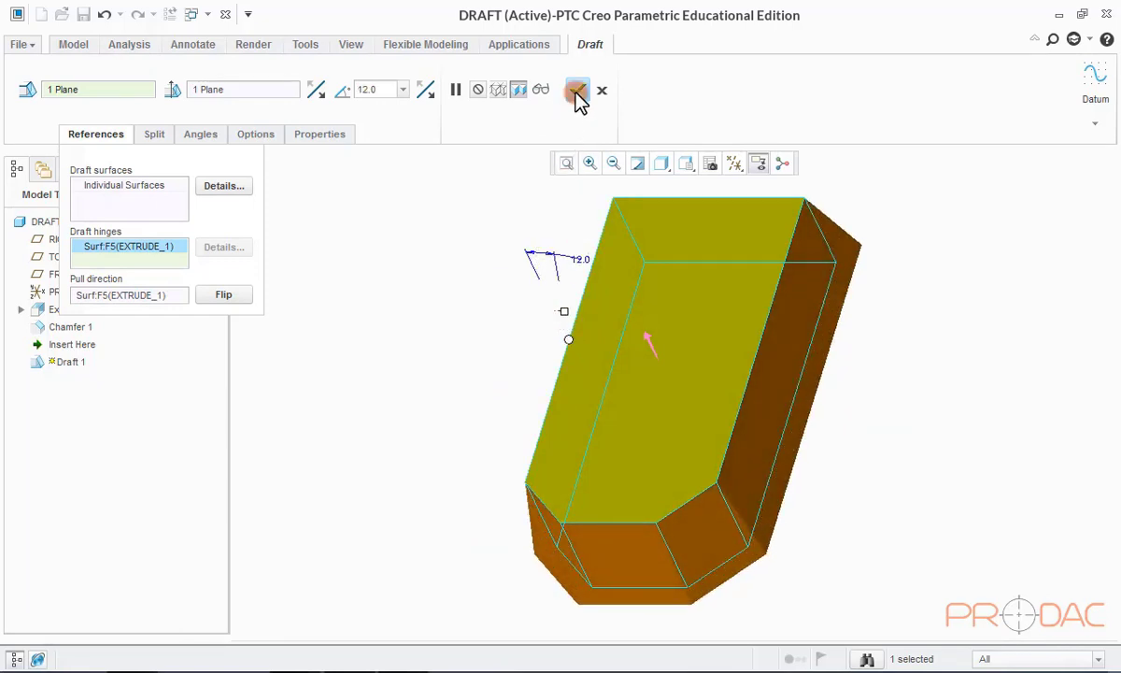
# Delete Draft 1 from the Model Tree and confirm with OK.
pyautogui.click(532, 437)
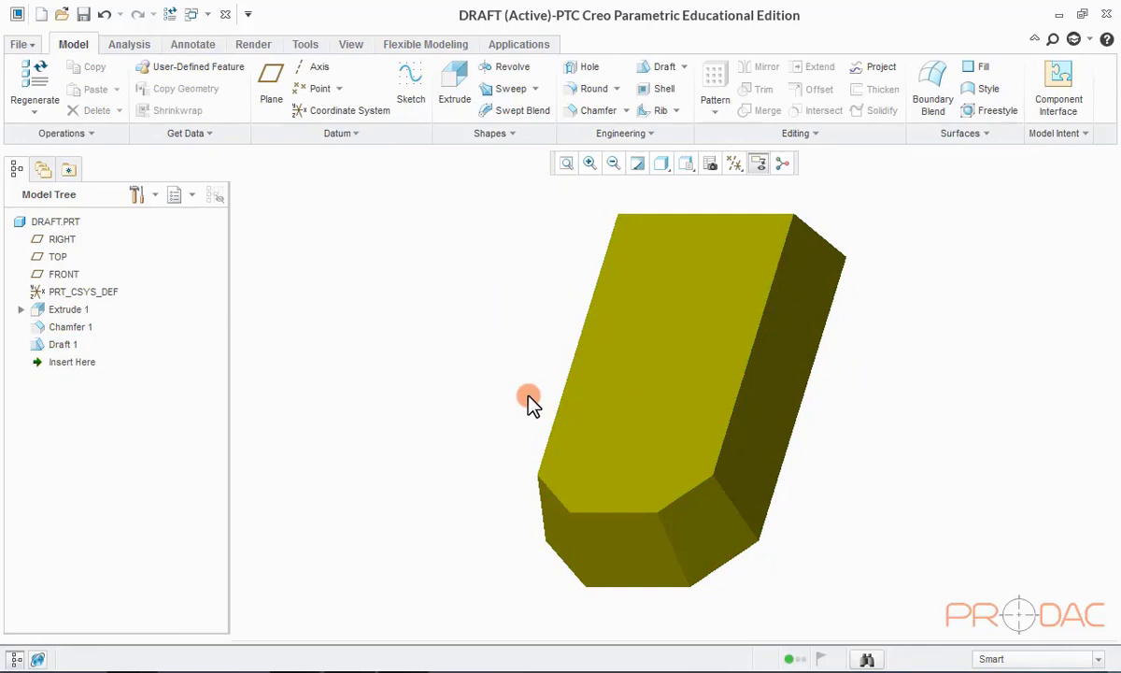
pyautogui.click(795, 285)
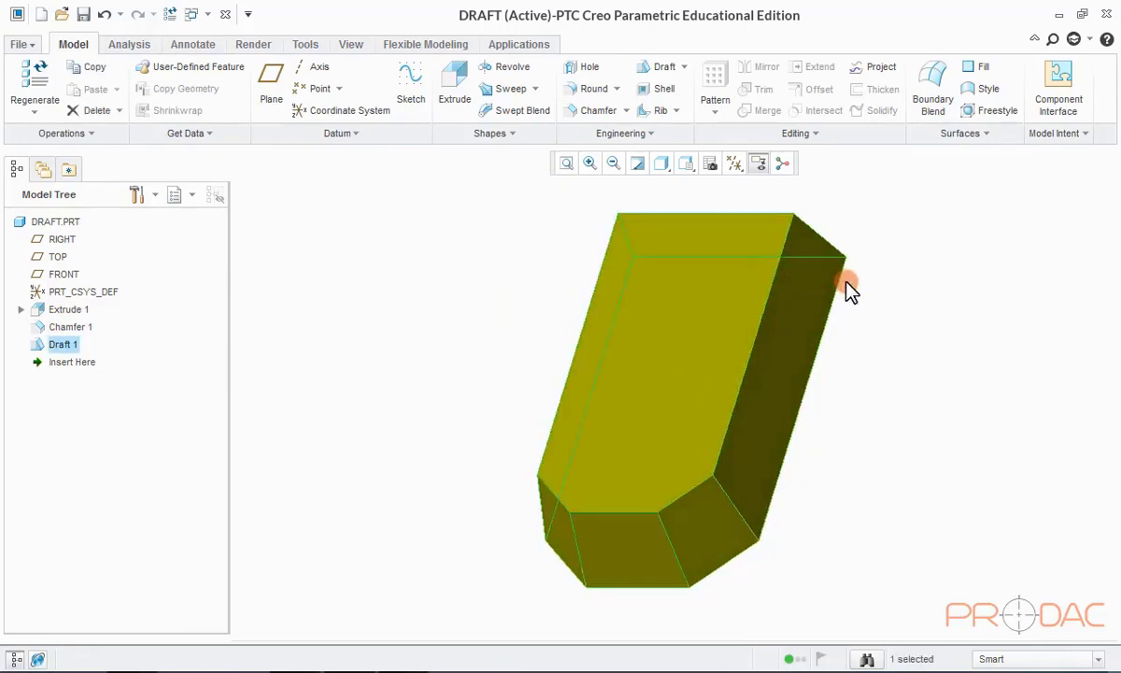
pyautogui.rightClick(65, 353)
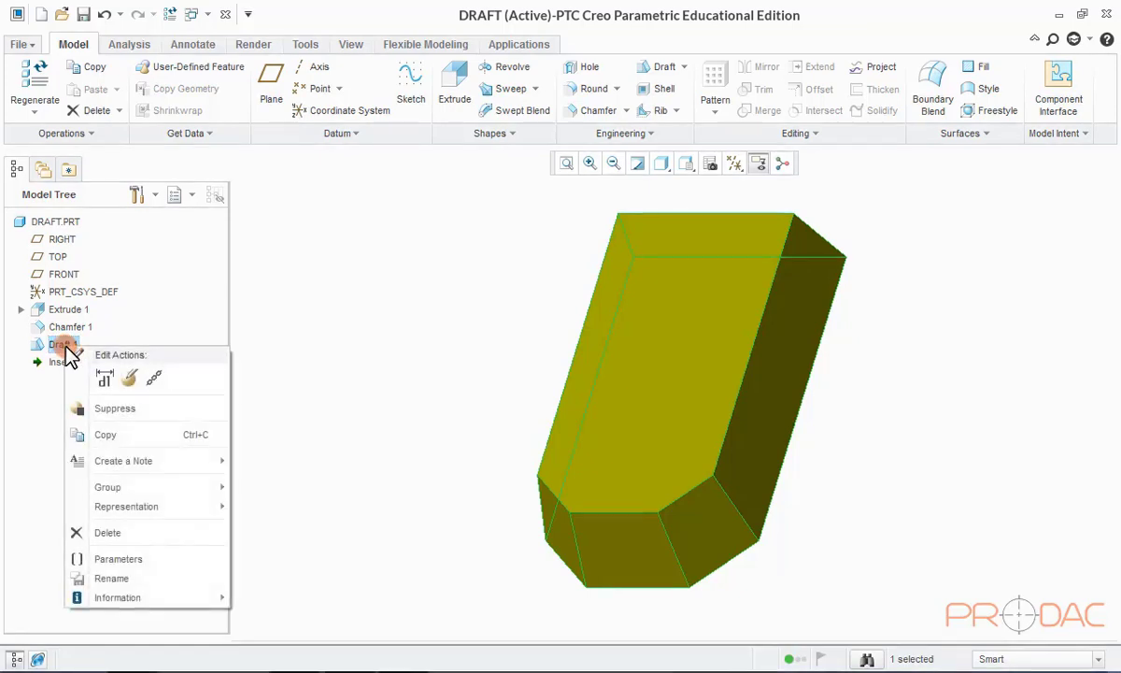
pyautogui.click(116, 532)
pyautogui.click(519, 366)
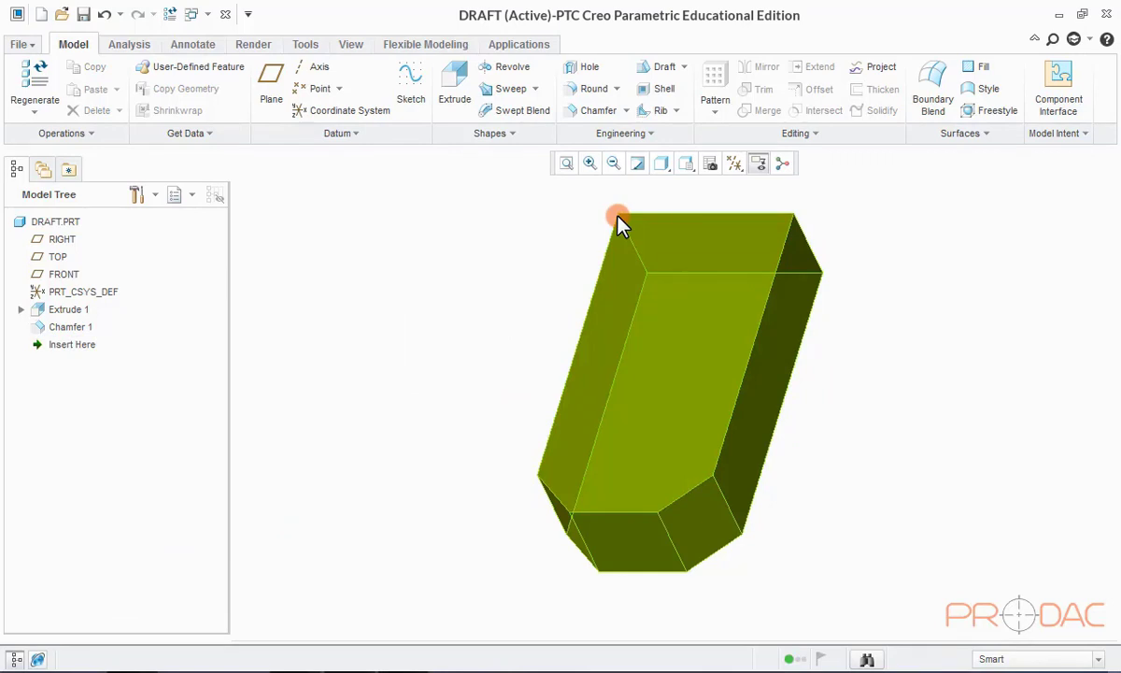
# Start a new standard draft and activate its draft surfaces in References.
pyautogui.click(682, 67)
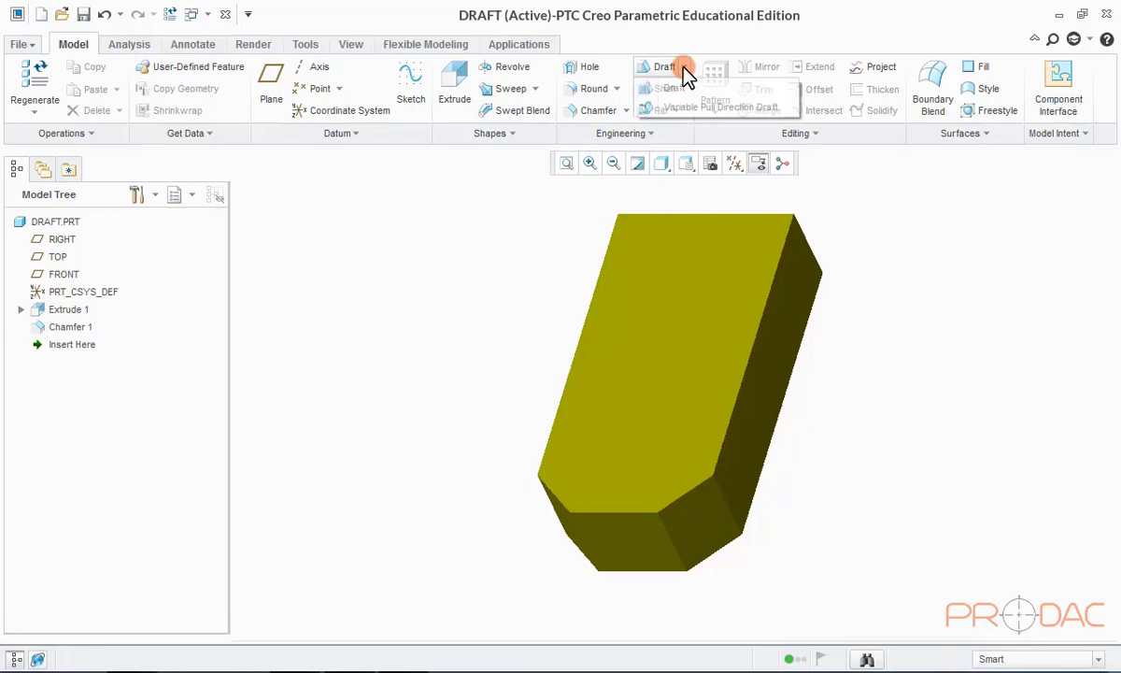
pyautogui.click(683, 88)
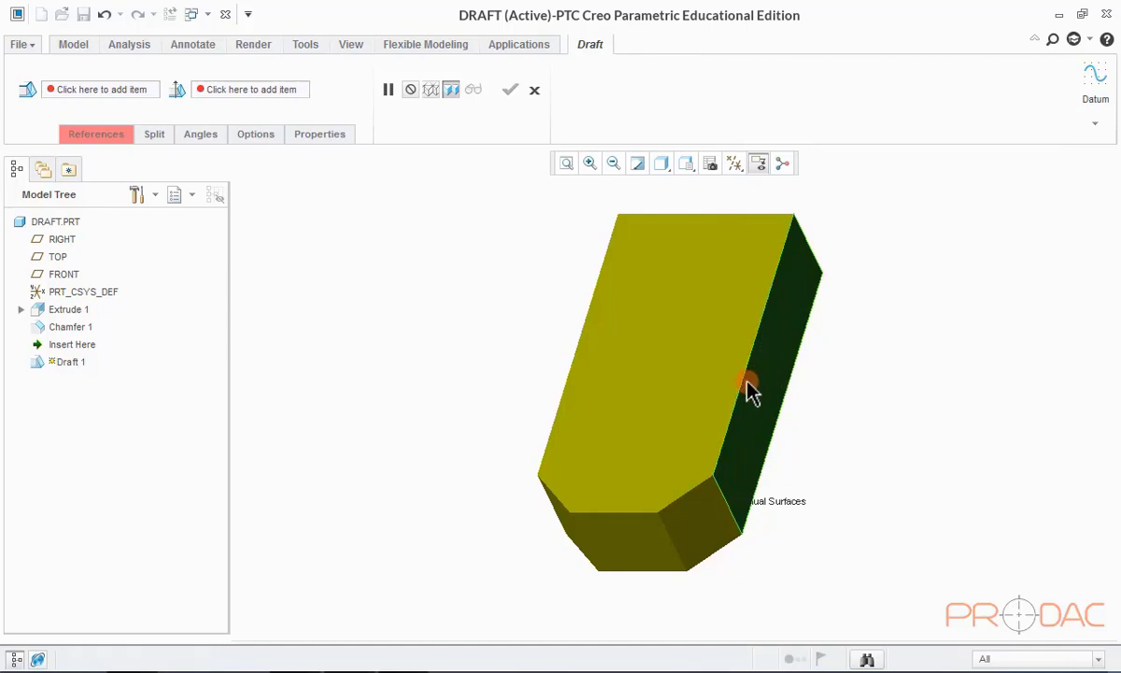
pyautogui.click(96, 138)
pyautogui.click(131, 214)
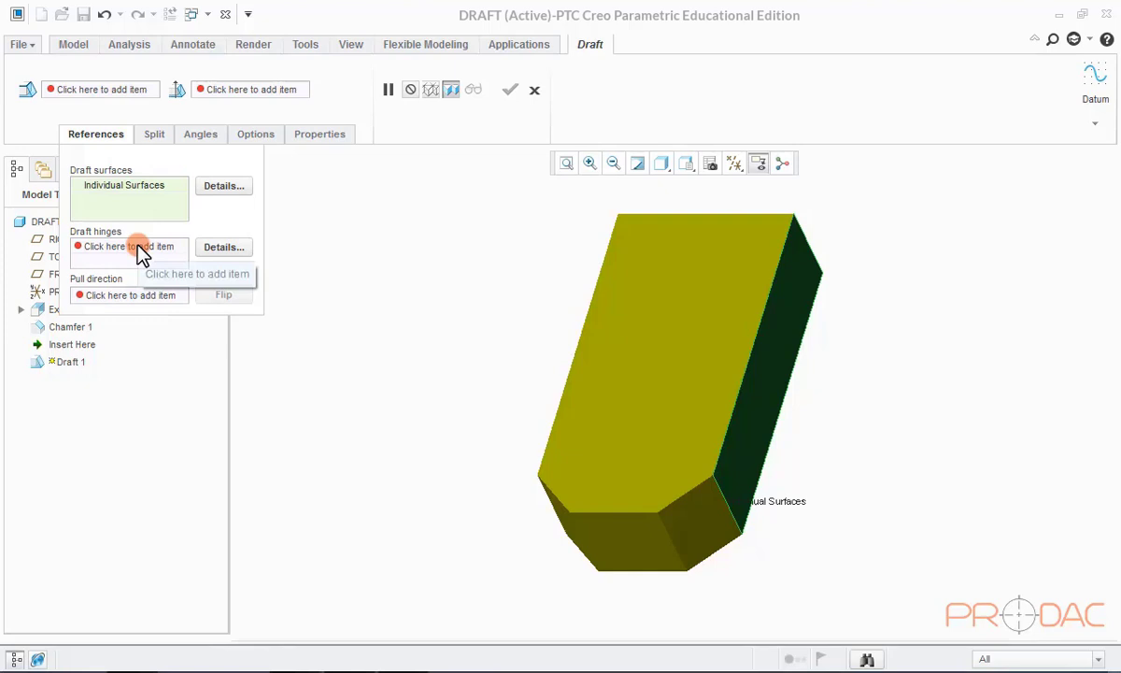
# Hinge the draft on the top face at 10° and finish Draft 1.
pyautogui.click(138, 248)
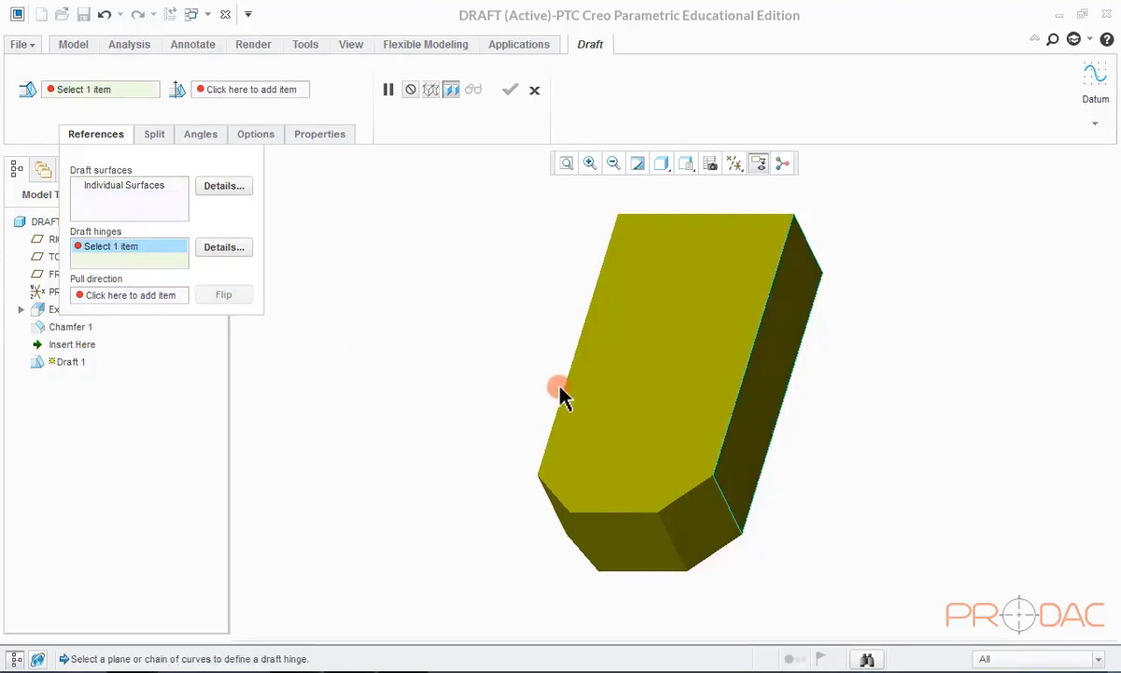
pyautogui.click(701, 333)
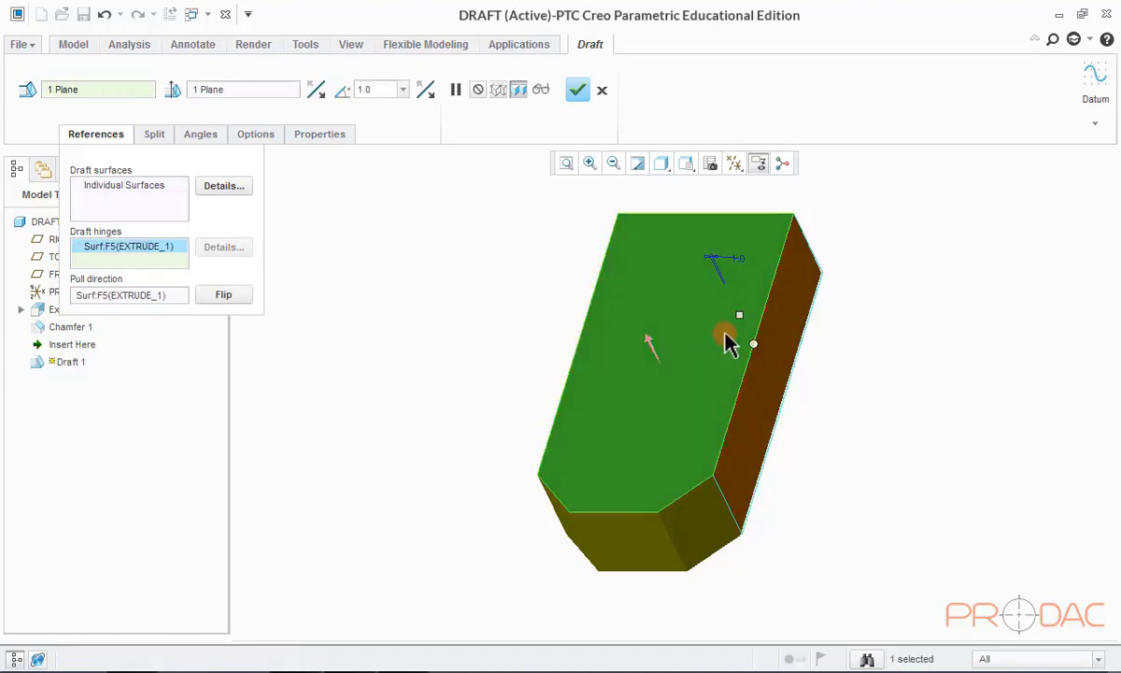
pyautogui.moveTo(724, 322); pyautogui.dragTo(729, 323)
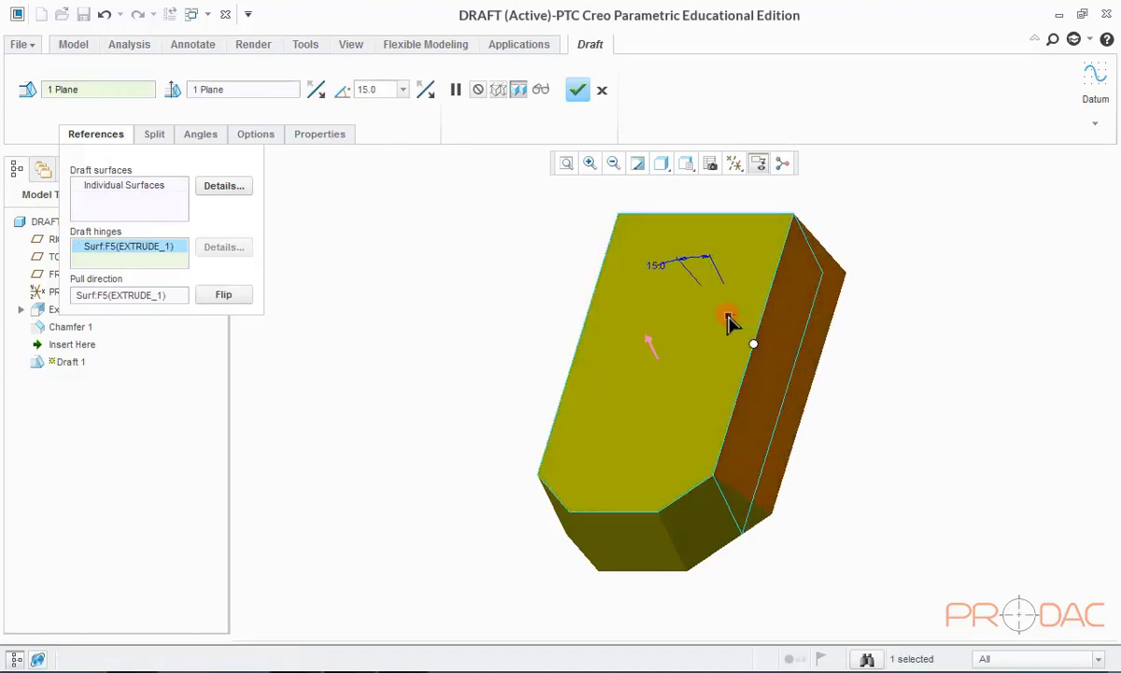
pyautogui.doubleClick(658, 273)
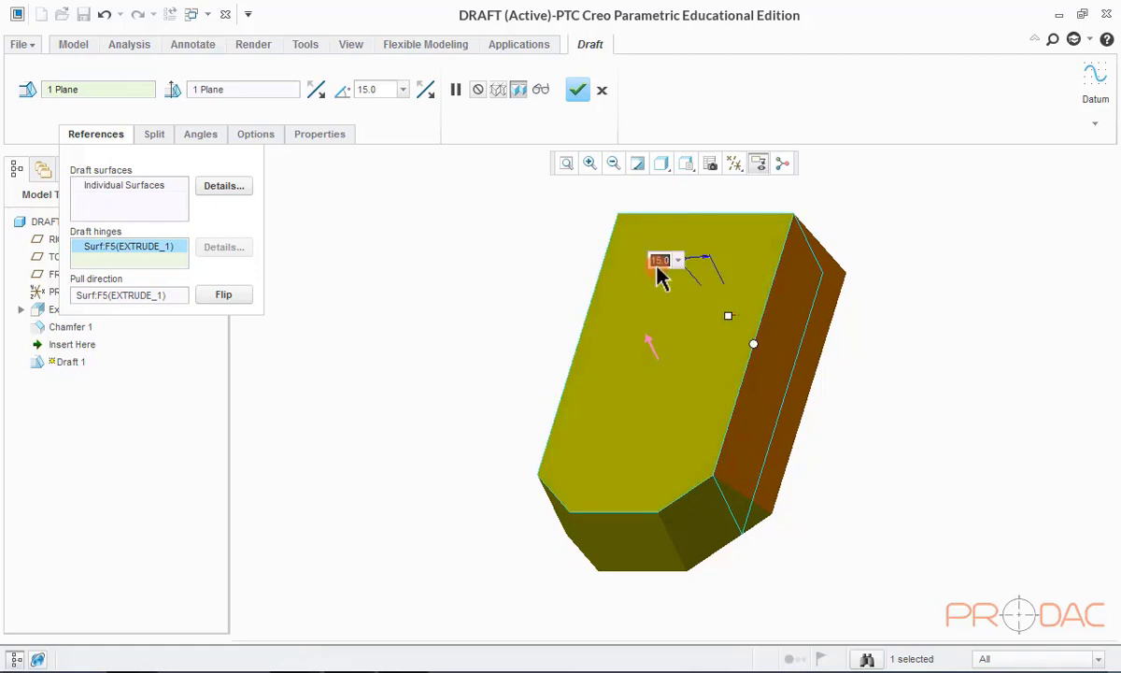
pyautogui.write('10')
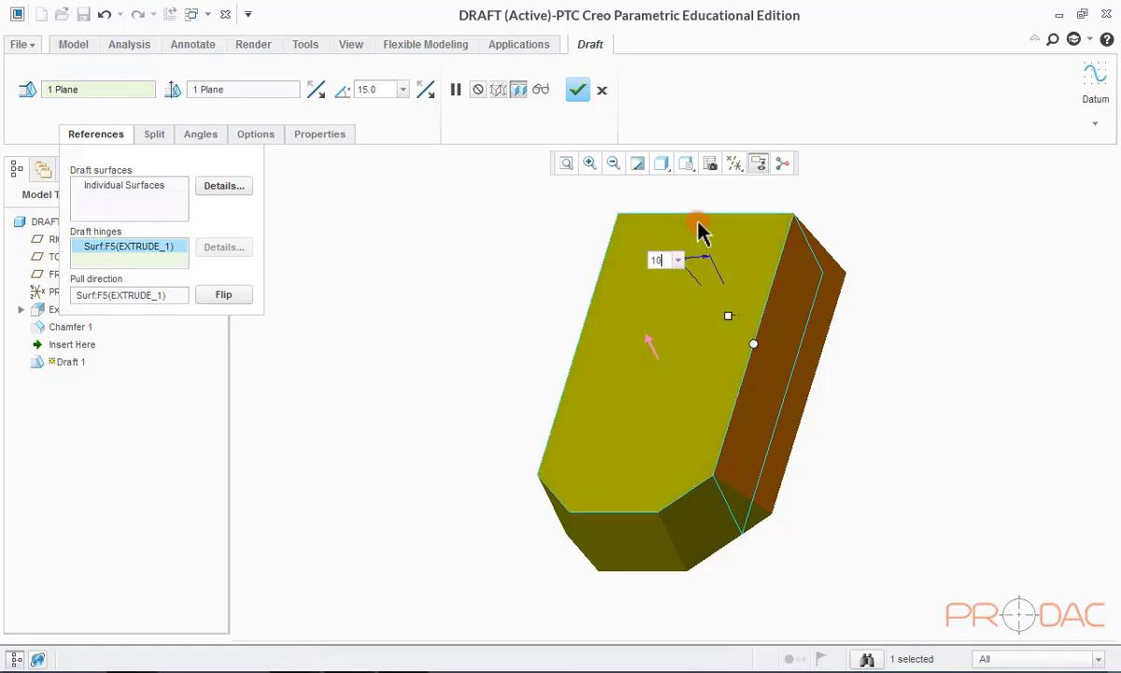
pyautogui.press('Return')
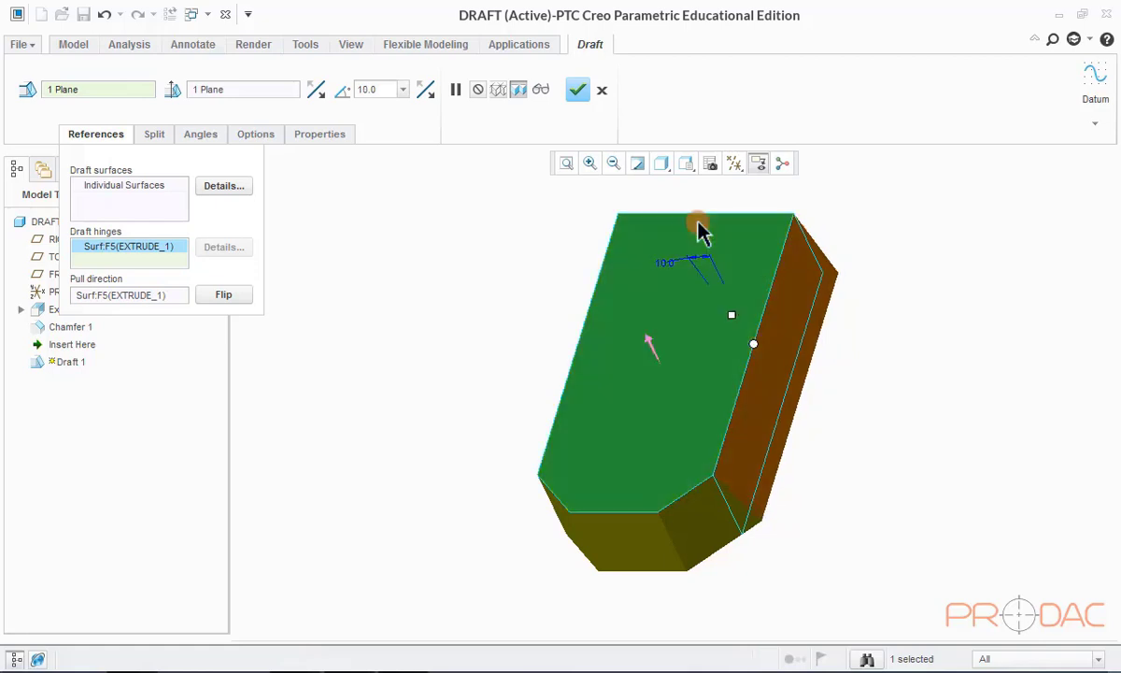
pyautogui.click(577, 88)
pyautogui.moveTo(729, 374); pyautogui.dragTo(790, 395, button='middle')
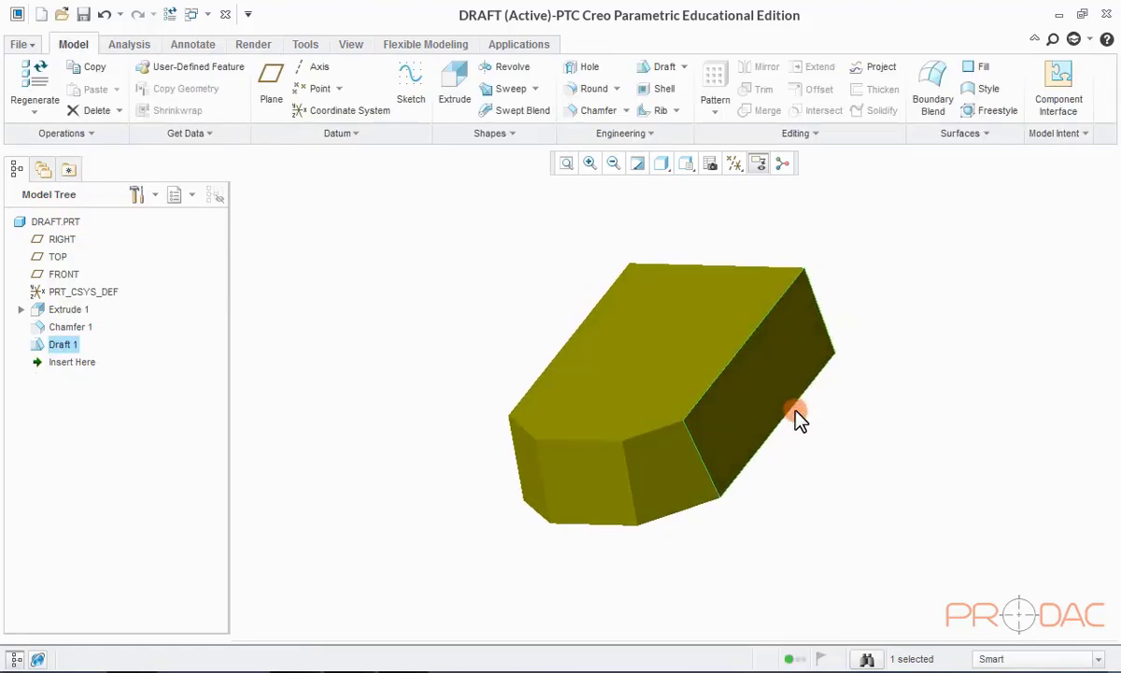
# Delete Draft 1, confirm with OK, and restore the default orientation.
pyautogui.press('Delete')
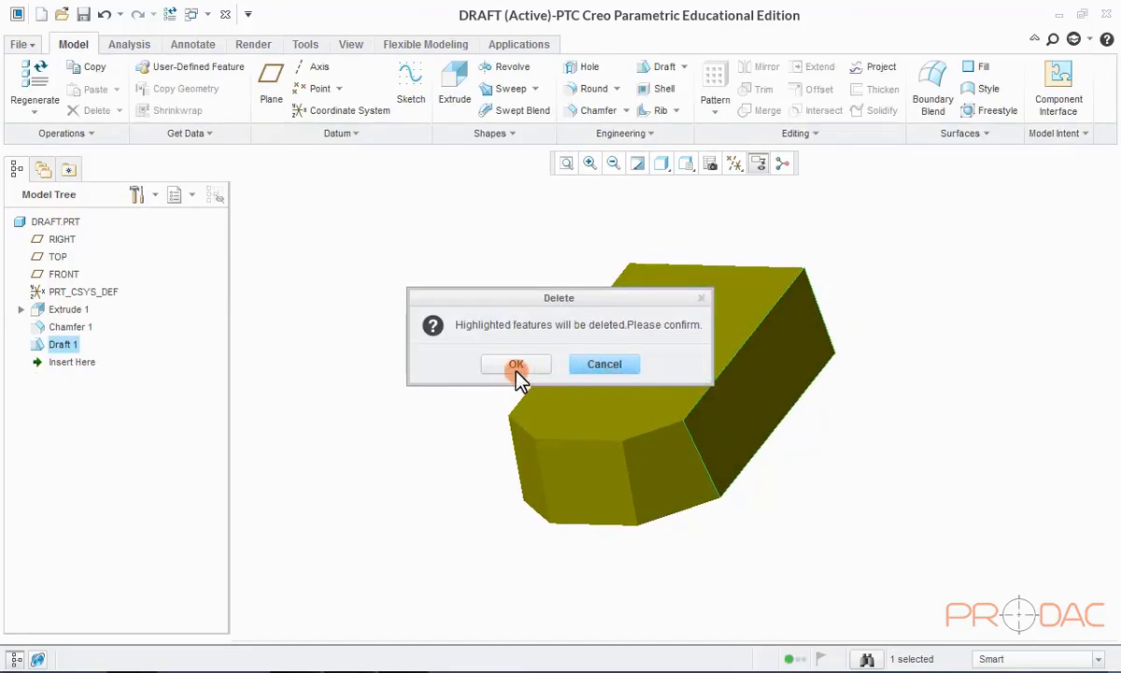
pyautogui.click(516, 367)
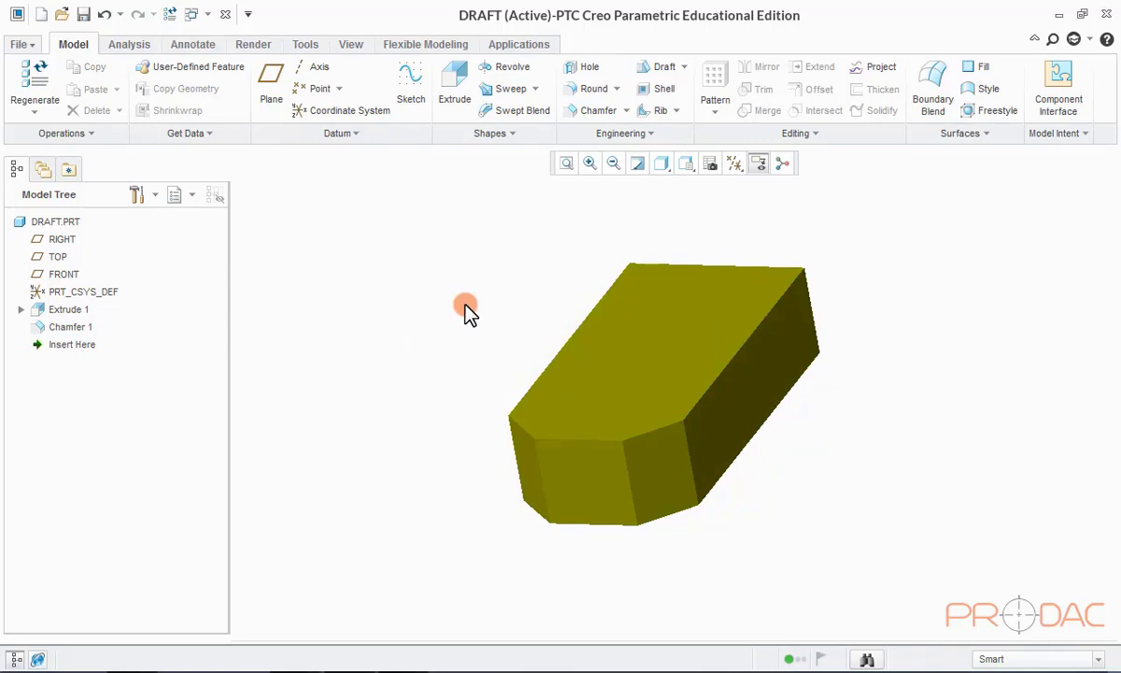
pyautogui.hotkey('ctrl', 'd')
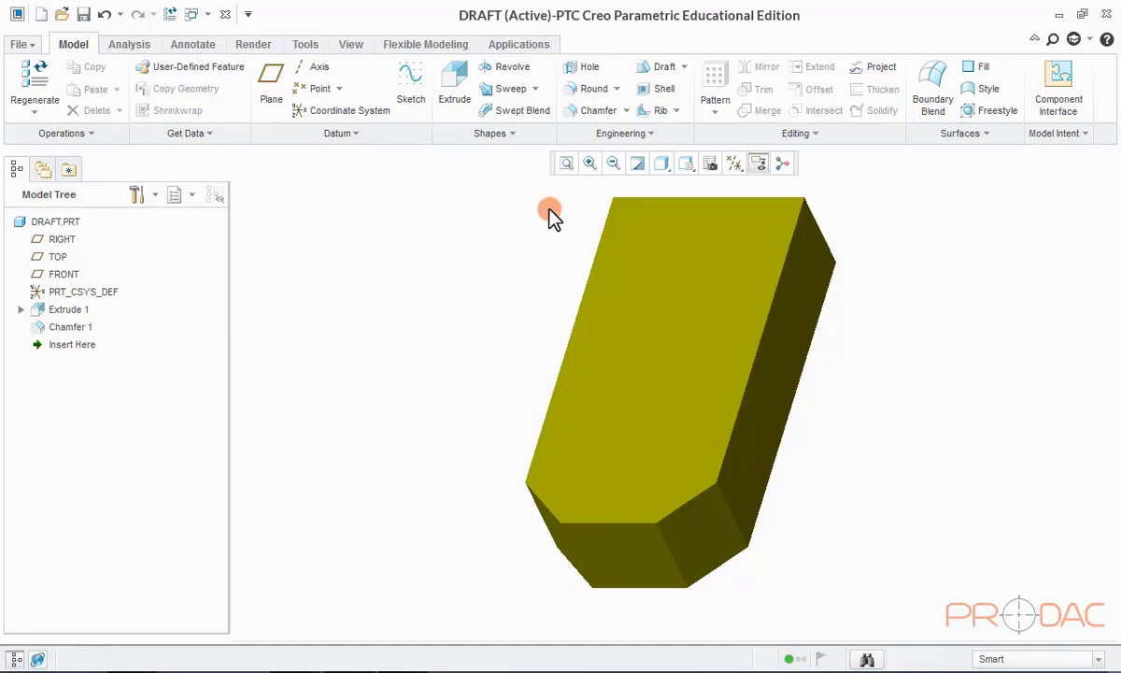
# Start a Variable Pull Direction Draft using the block's front face as pull reference.
pyautogui.click(683, 68)
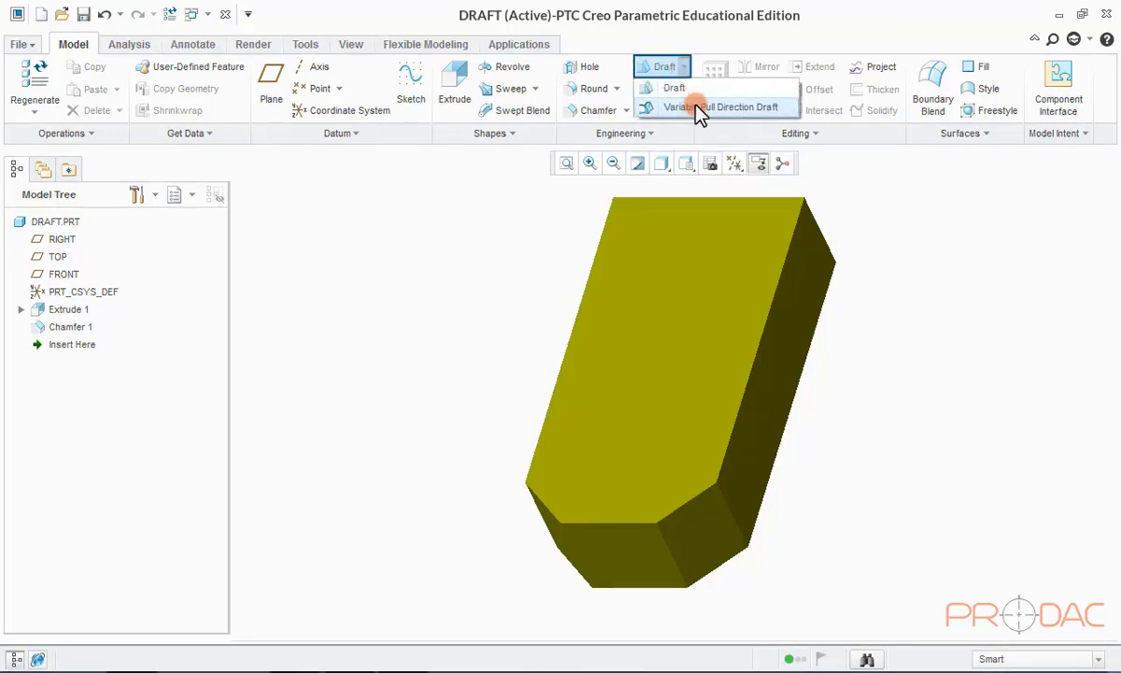
pyautogui.click(717, 110)
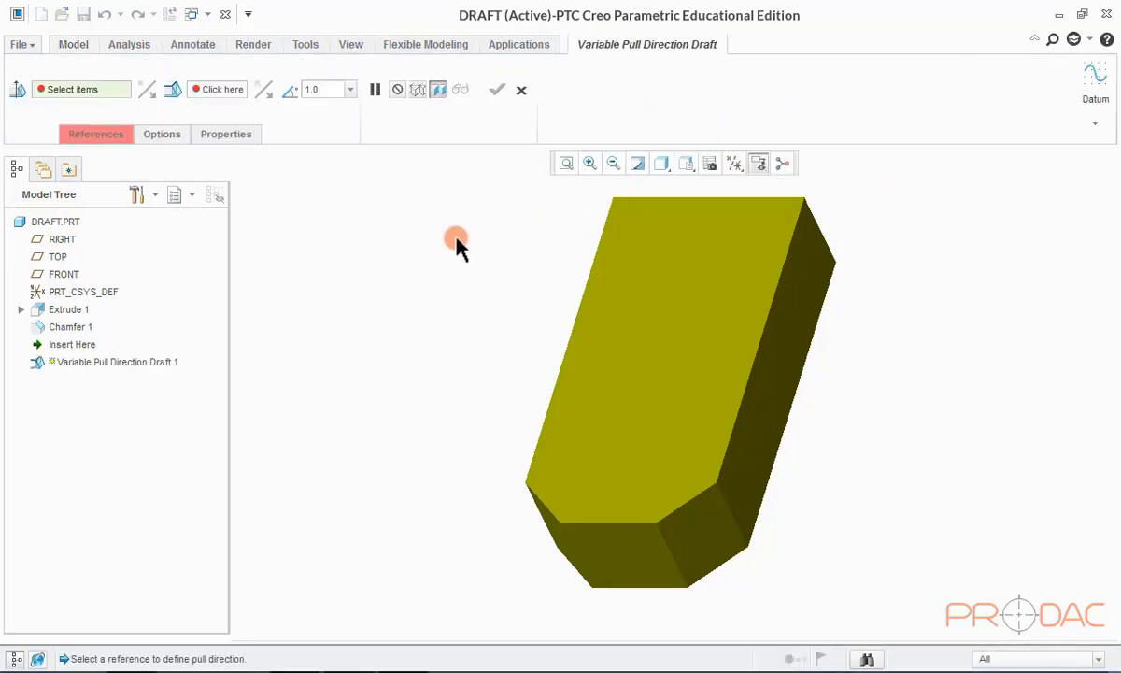
pyautogui.click(754, 262)
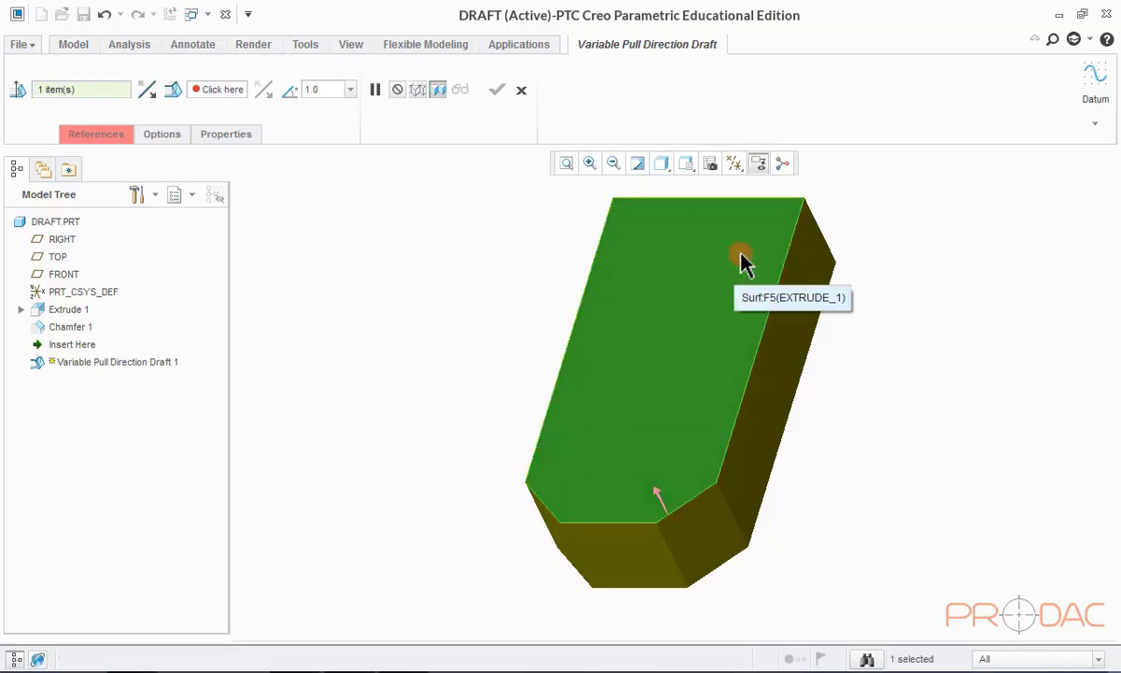
pyautogui.click(110, 140)
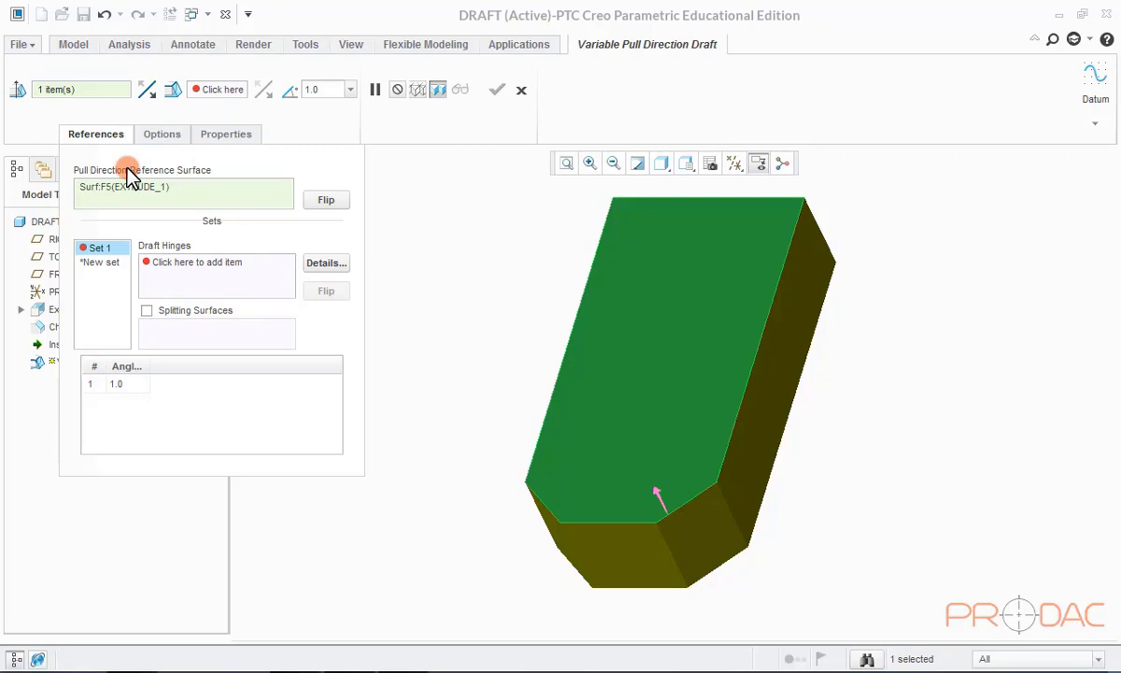
# Hinge Set 1 on the block's side edge with a 10° draft angle.
pyautogui.click(183, 265)
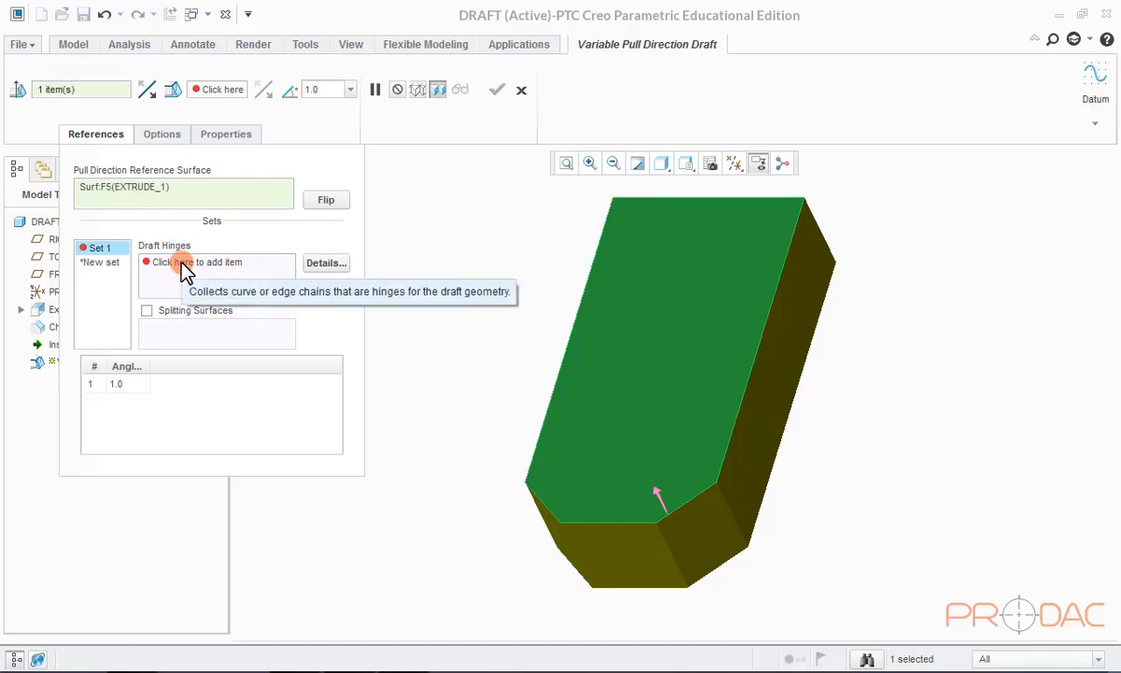
pyautogui.click(183, 265)
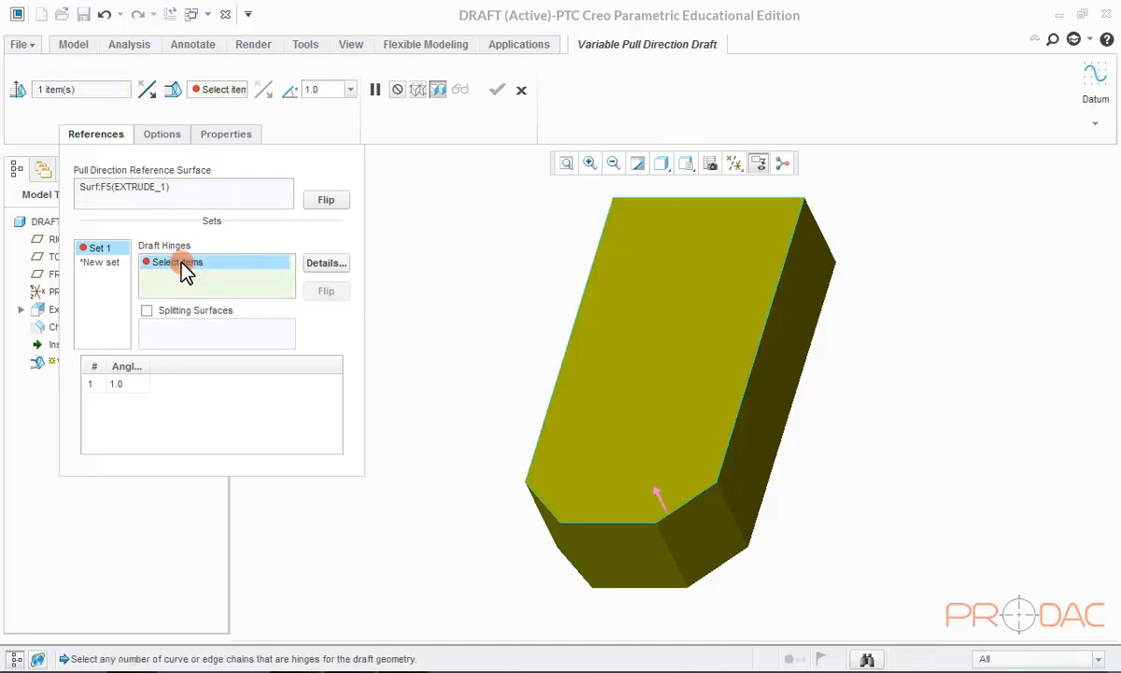
pyautogui.click(764, 353)
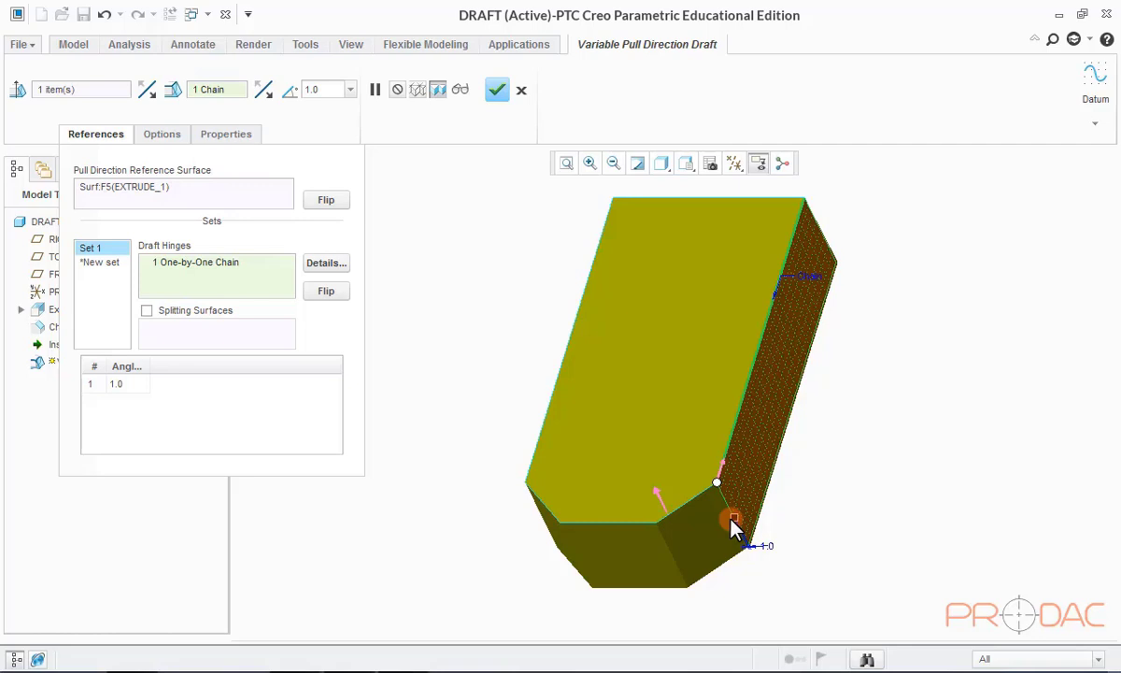
pyautogui.moveTo(731, 526); pyautogui.dragTo(792, 544)
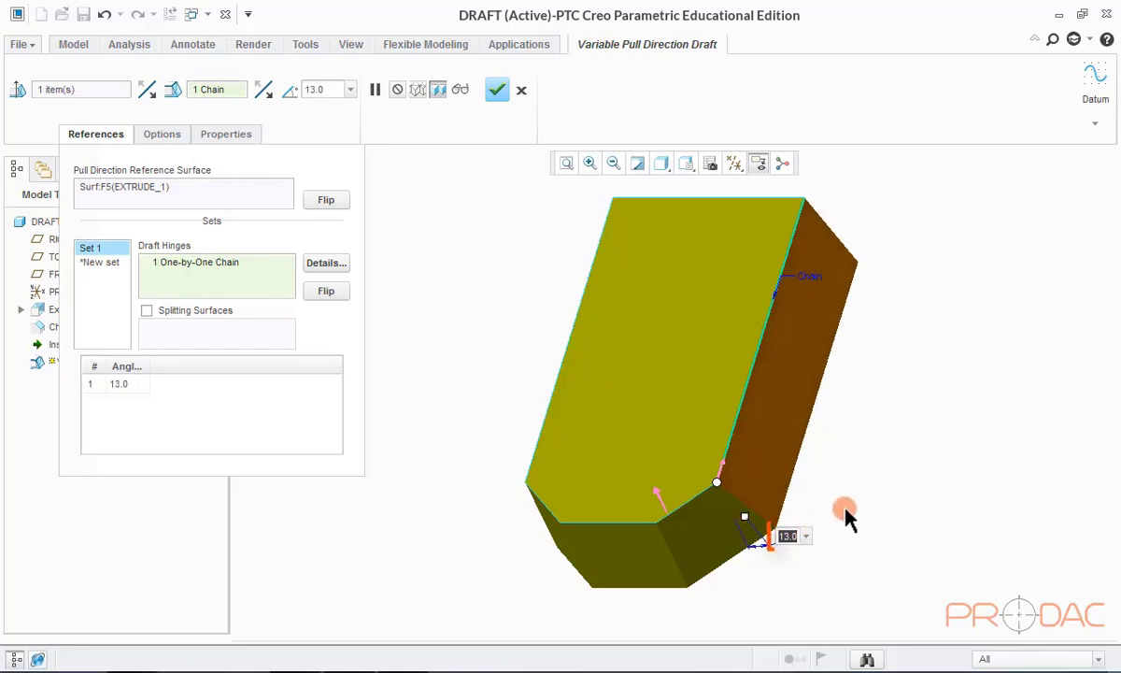
pyautogui.write('1')
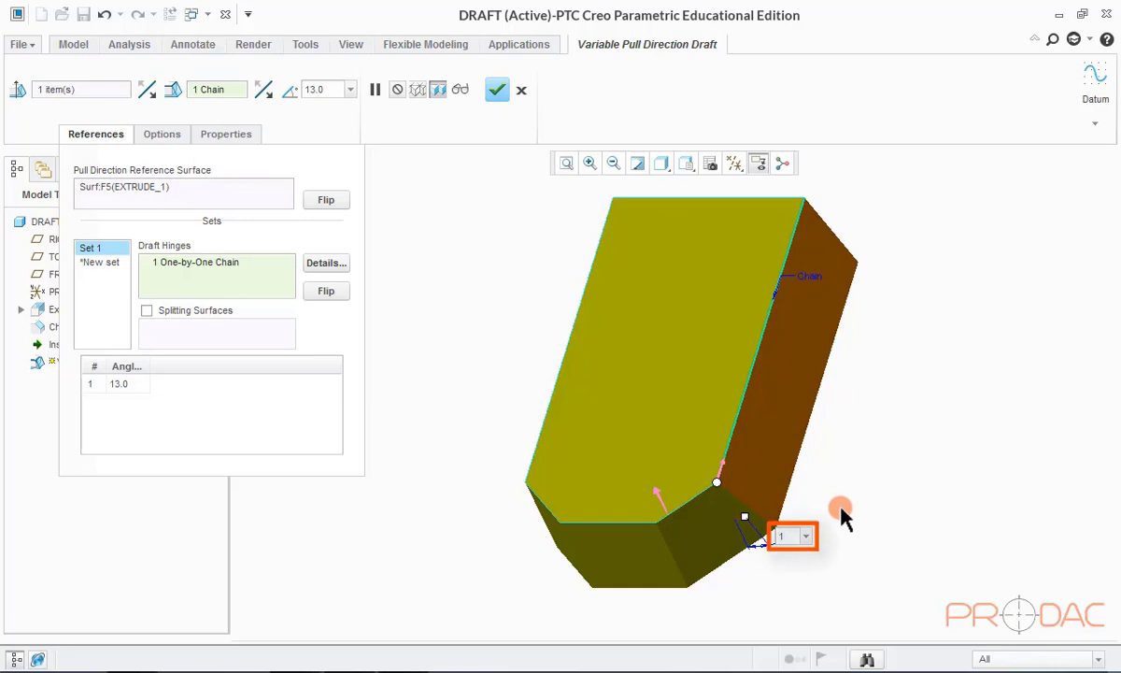
pyautogui.write('0')
pyautogui.press('Return')
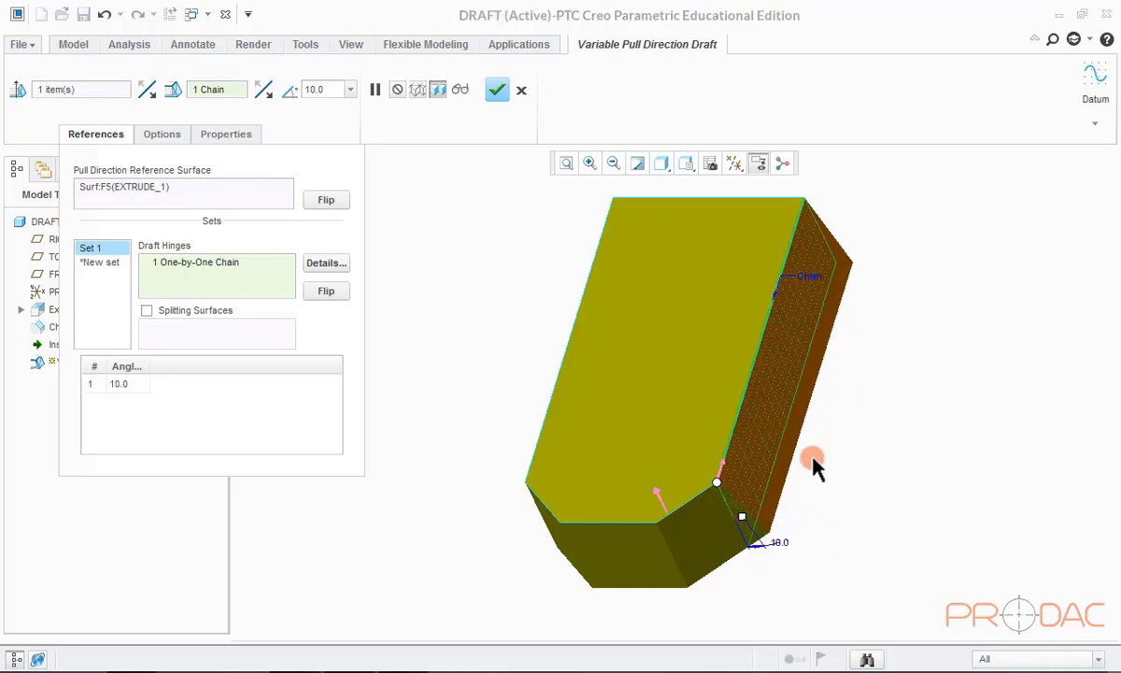
# Add Set 2 hinged on the chamfer edge with a 12° draft angle.
pyautogui.click(105, 265)
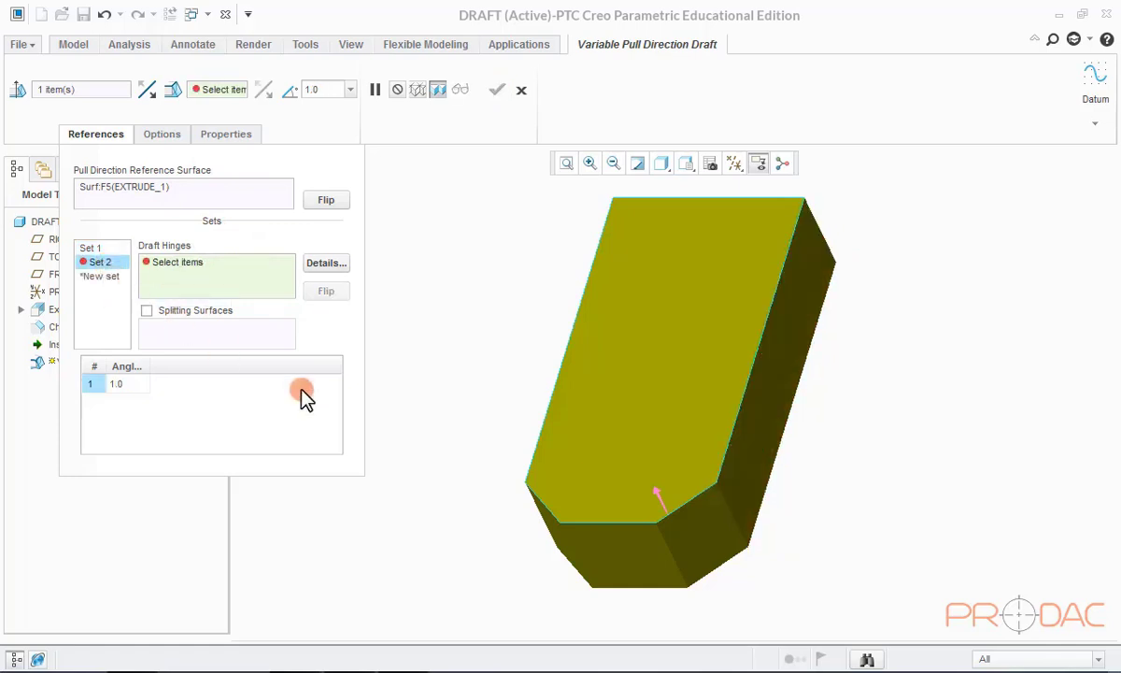
pyautogui.click(695, 512)
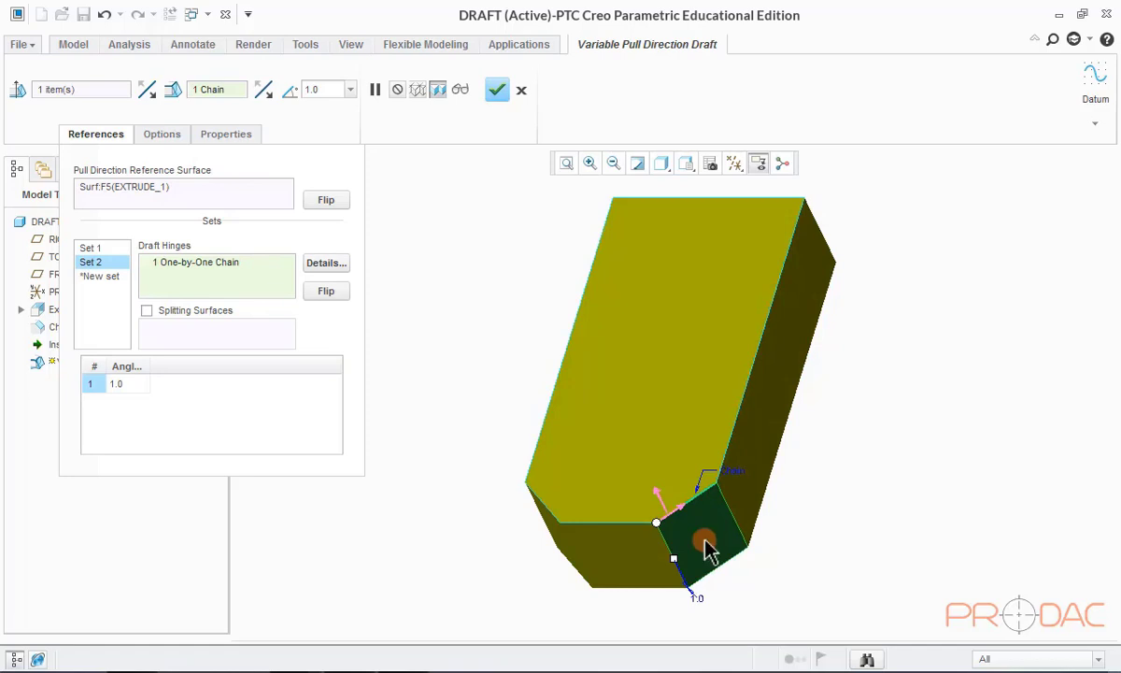
pyautogui.moveTo(682, 568)
pyautogui.mouseDown()
pyautogui.moveTo(709, 599)
pyautogui.moveTo(696, 571)
pyautogui.mouseUp()
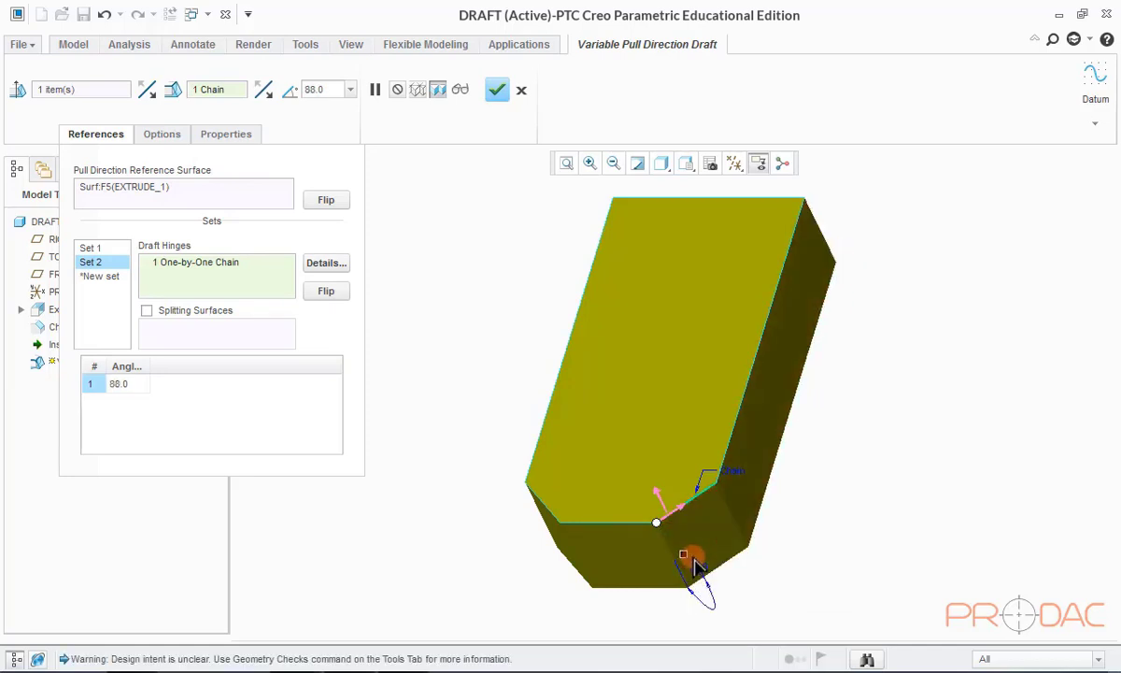
pyautogui.moveTo(696, 565); pyautogui.dragTo(708, 591)
pyautogui.scroll(-2, 744, 513)
pyautogui.moveTo(744, 512); pyautogui.dragTo(781, 476, button='middle')
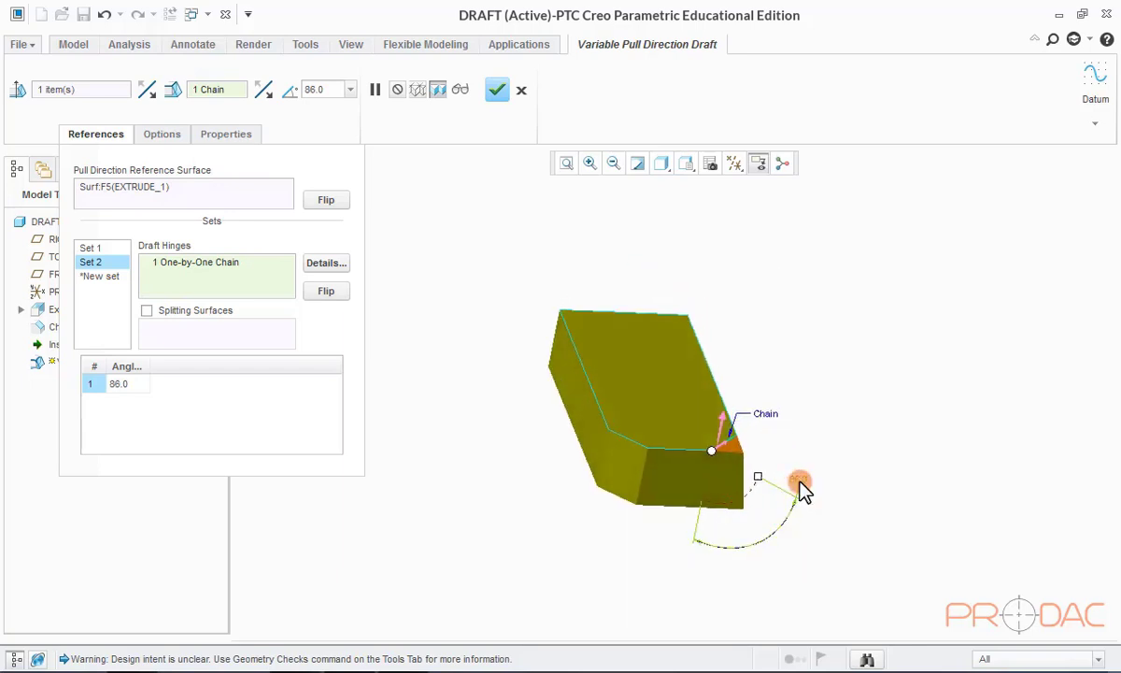
pyautogui.doubleClick(800, 482)
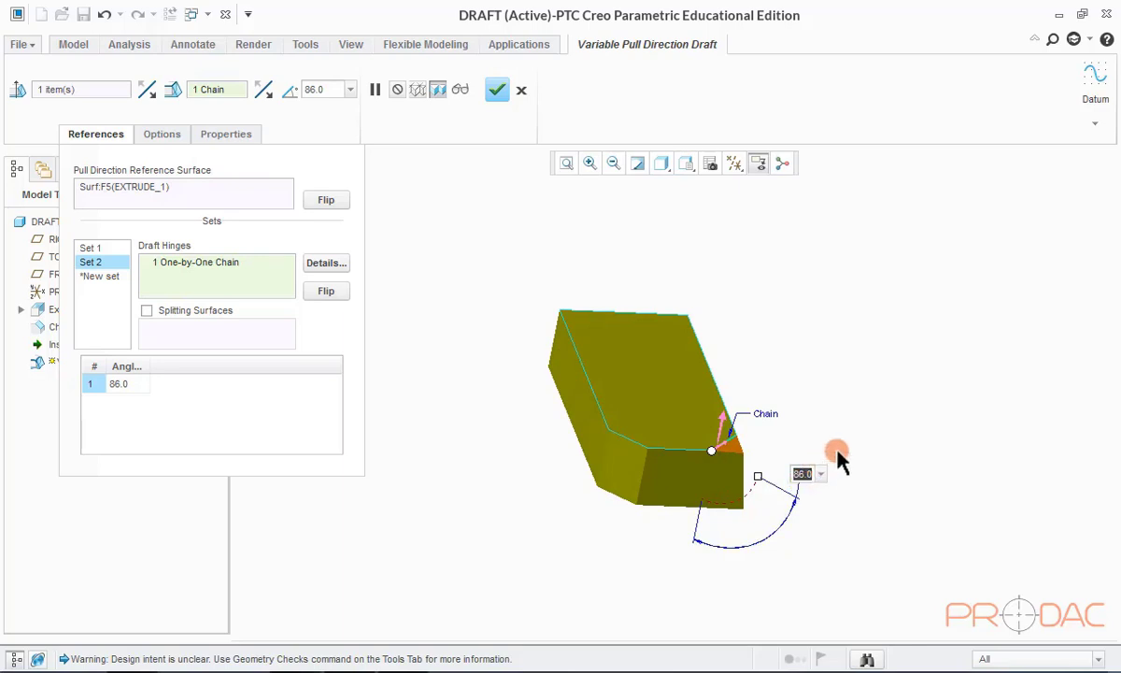
pyautogui.write('12')
pyautogui.press('Return')
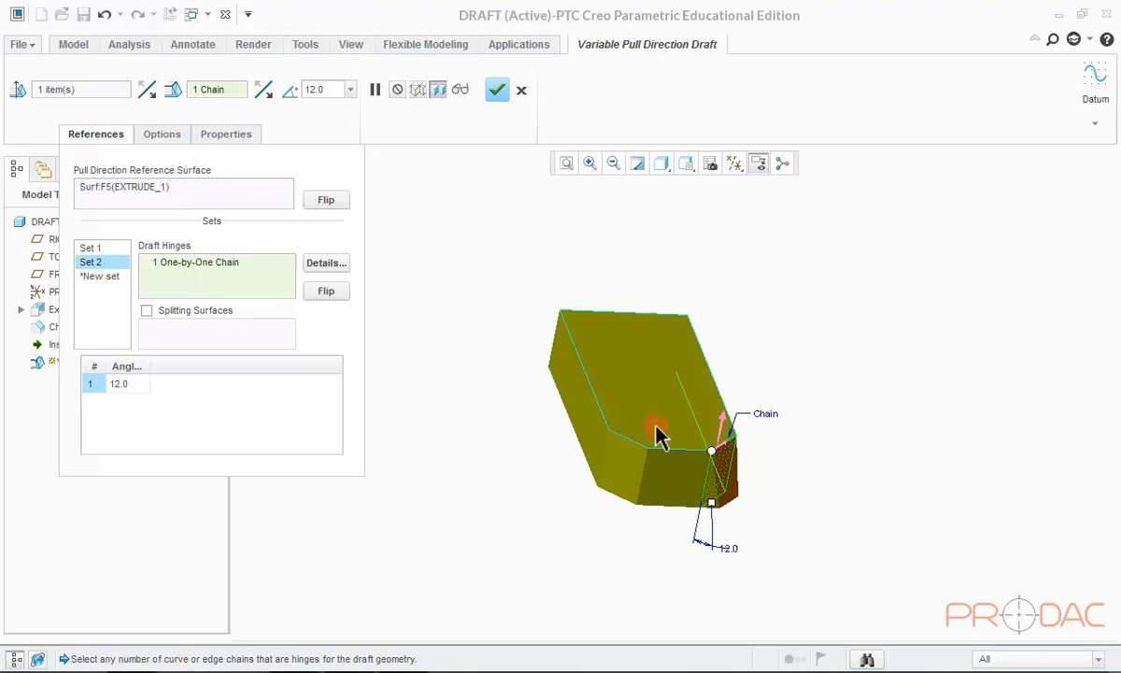
# Add Set 3 hinged on the lower edge with a 5° draft angle.
pyautogui.click(101, 277)
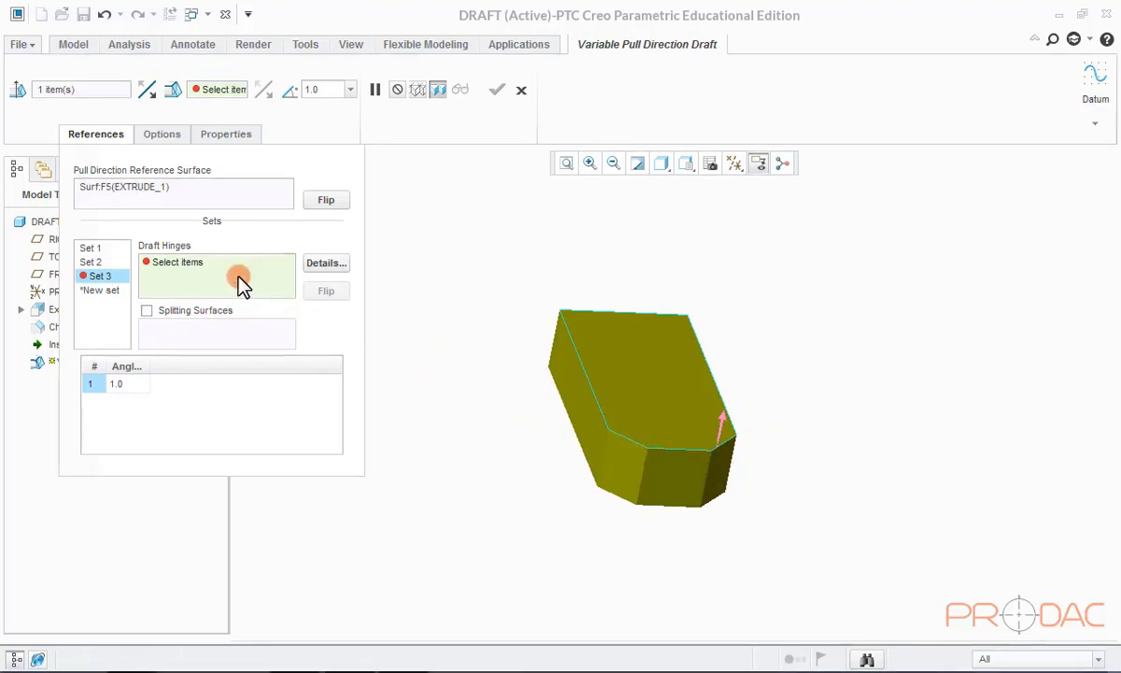
pyautogui.click(198, 266)
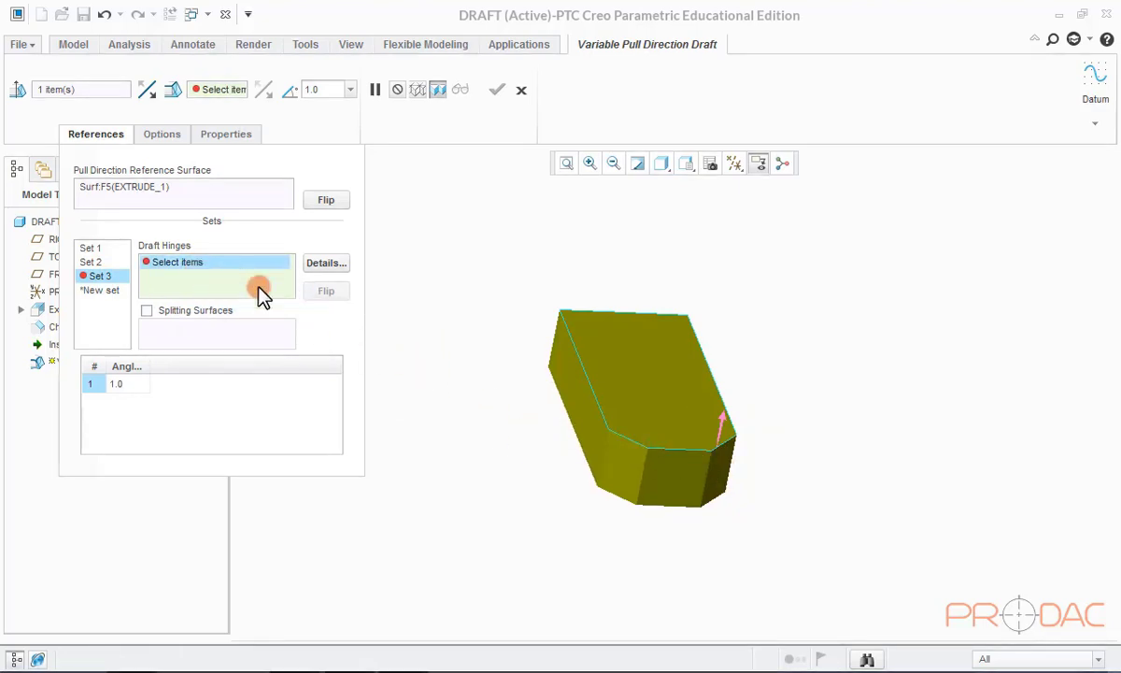
pyautogui.click(668, 457)
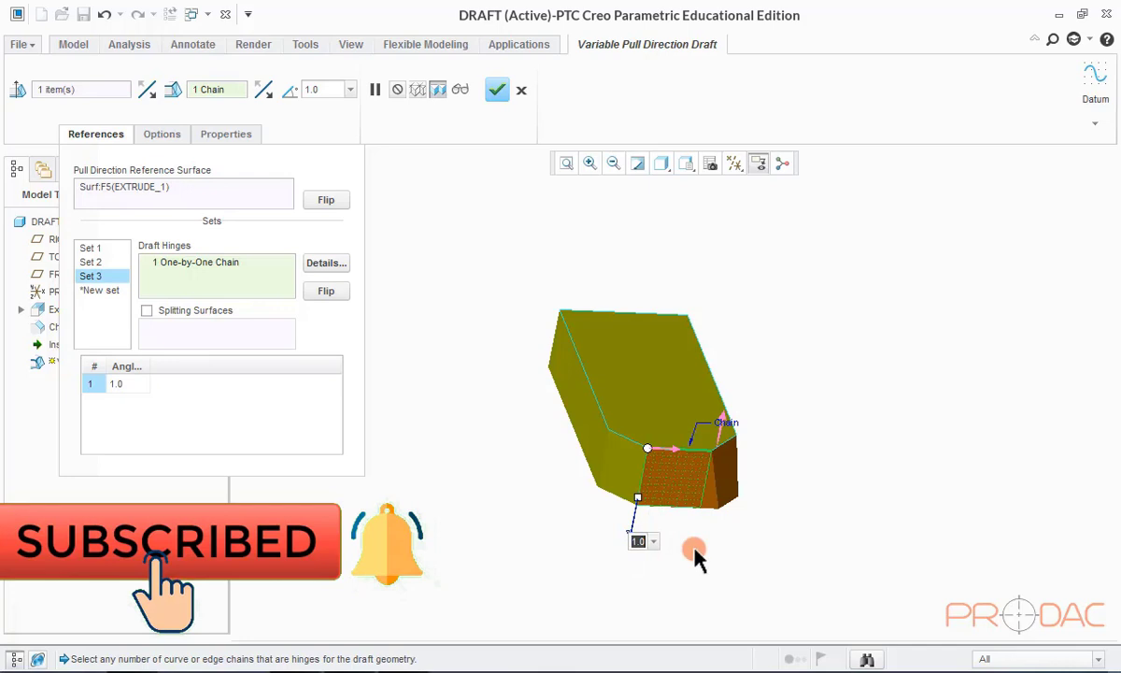
pyautogui.write('5')
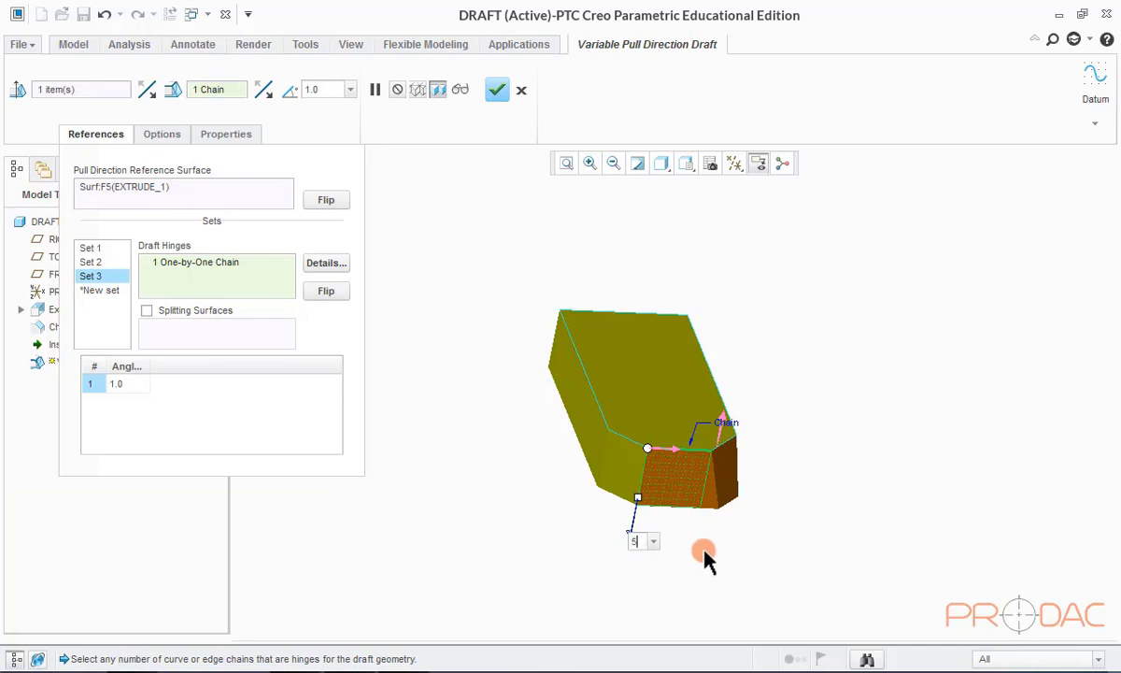
pyautogui.press('Return')
pyautogui.moveTo(670, 505); pyautogui.dragTo(693, 523, button='middle')
# Add Sets 4–6 on the end, chamfer and top edges at 11°, 4° and 13°, then finish.
pyautogui.click(96, 290)
pyautogui.click(649, 469)
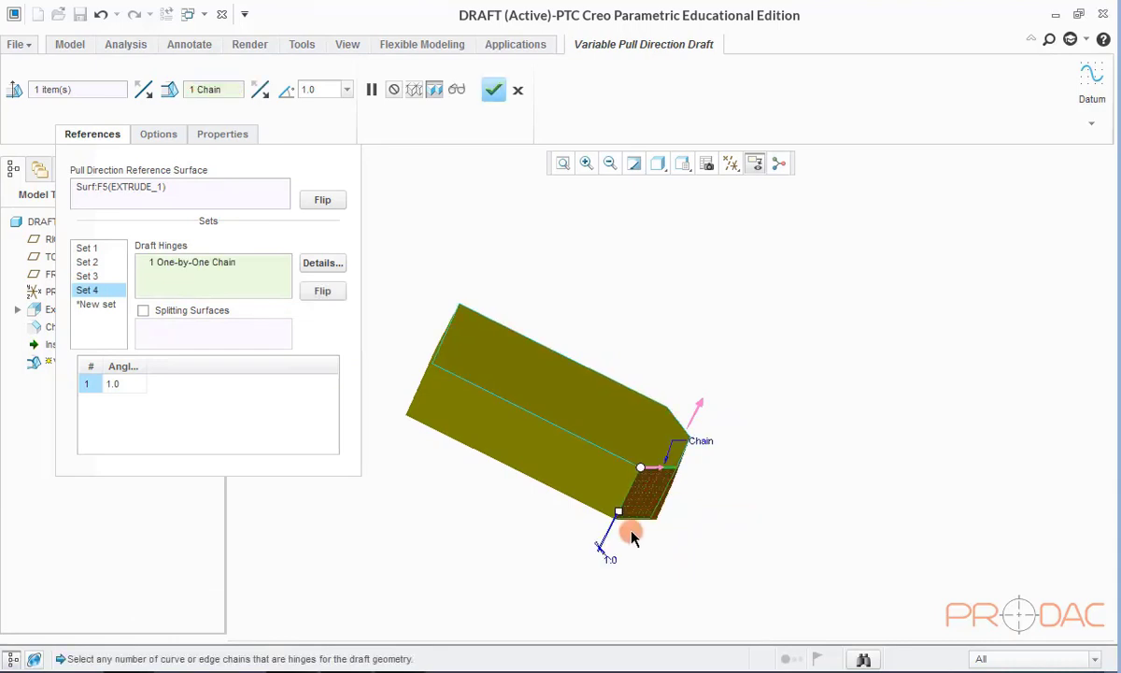
pyautogui.moveTo(626, 521); pyautogui.dragTo(612, 546)
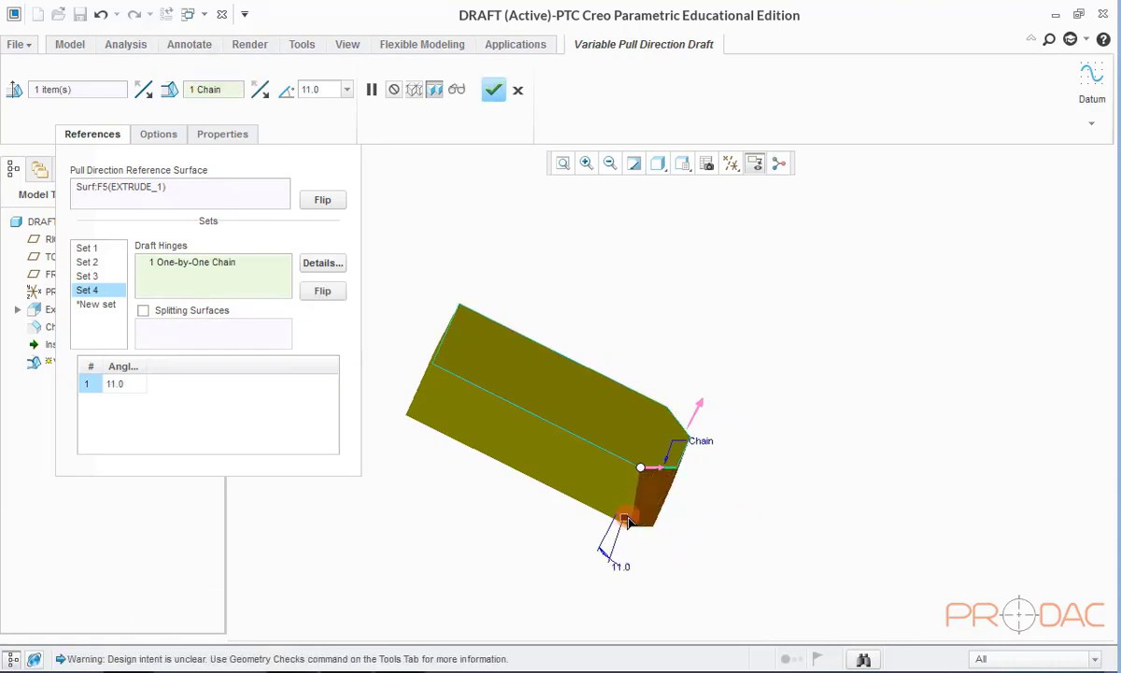
pyautogui.click(97, 303)
pyautogui.click(505, 411)
pyautogui.moveTo(505, 411); pyautogui.dragTo(408, 440, button='middle')
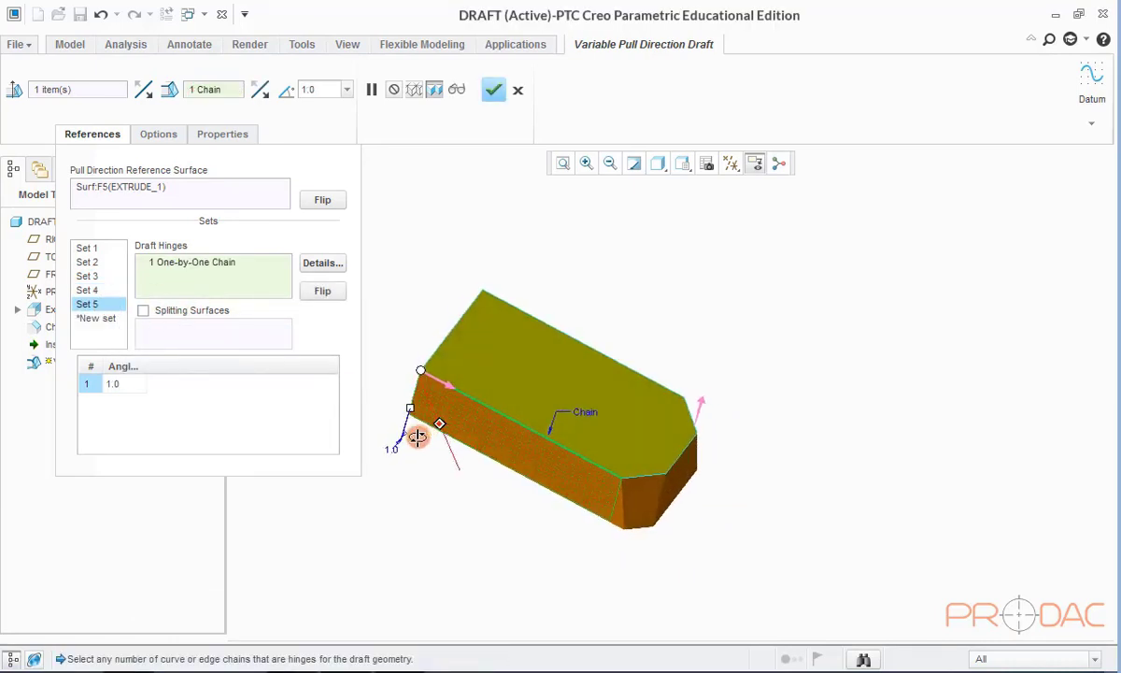
pyautogui.moveTo(410, 409); pyautogui.dragTo(366, 388)
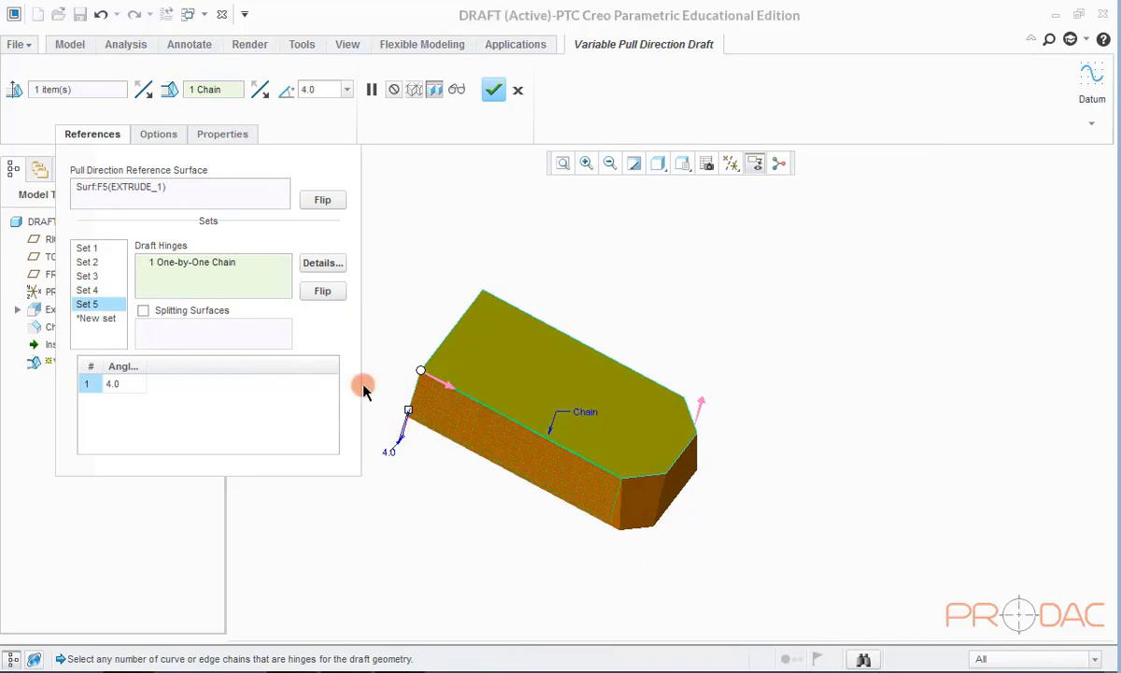
pyautogui.click(96, 317)
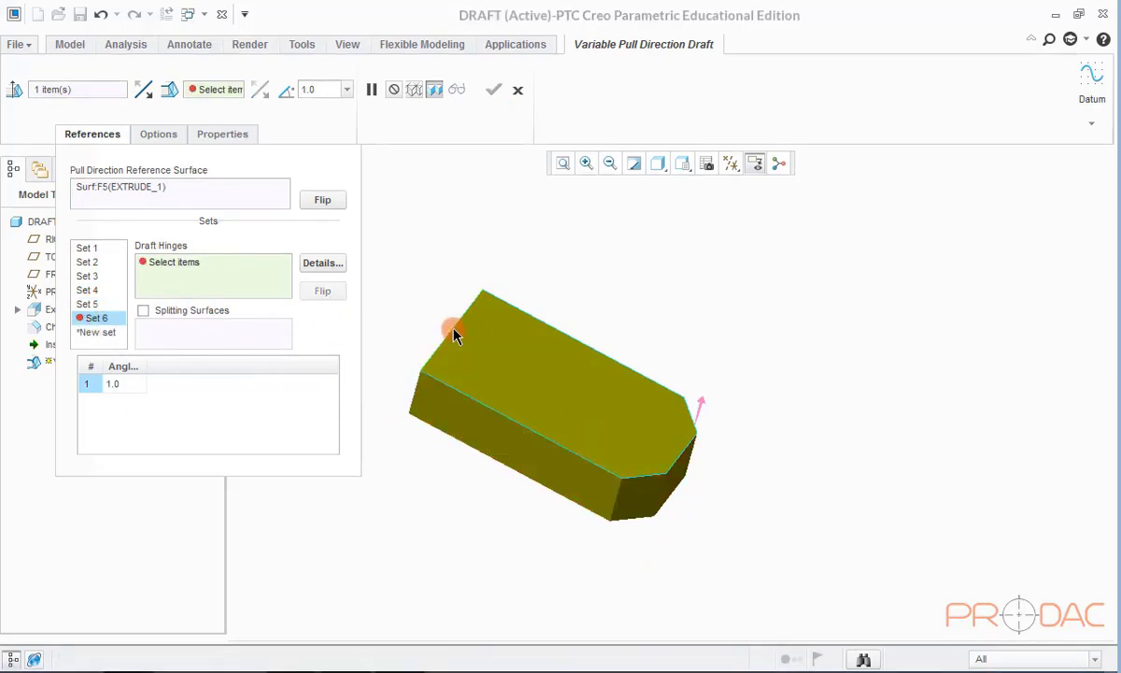
pyautogui.click(453, 333)
pyautogui.moveTo(461, 320); pyautogui.dragTo(435, 295)
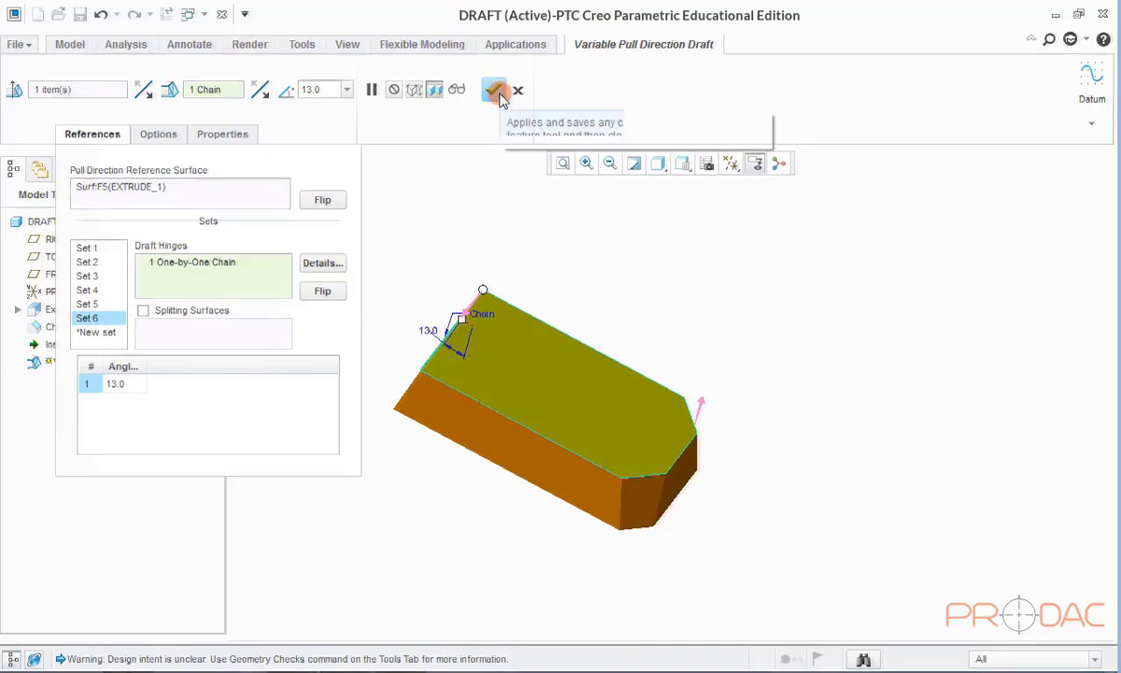
pyautogui.click(494, 90)
pyautogui.moveTo(658, 261); pyautogui.dragTo(663, 364, button='middle')
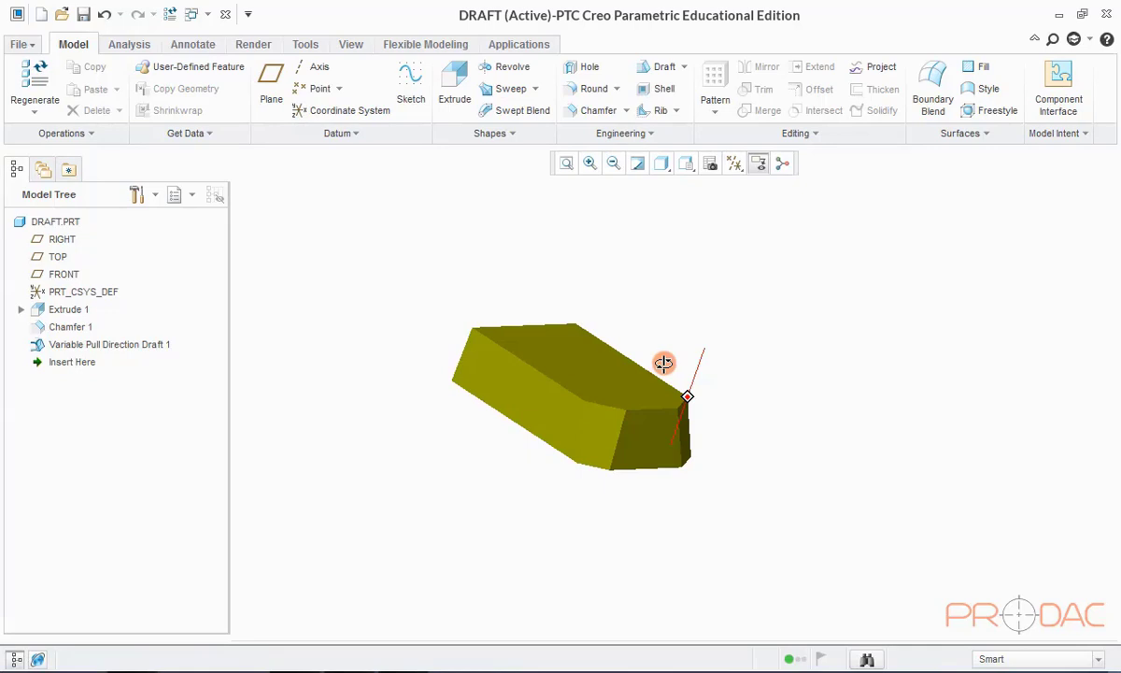
# Show the draft's dimensions via Edit Dimensions and confirm the 11.0 angle value.
pyautogui.moveTo(663, 363); pyautogui.dragTo(593, 433, button='middle')
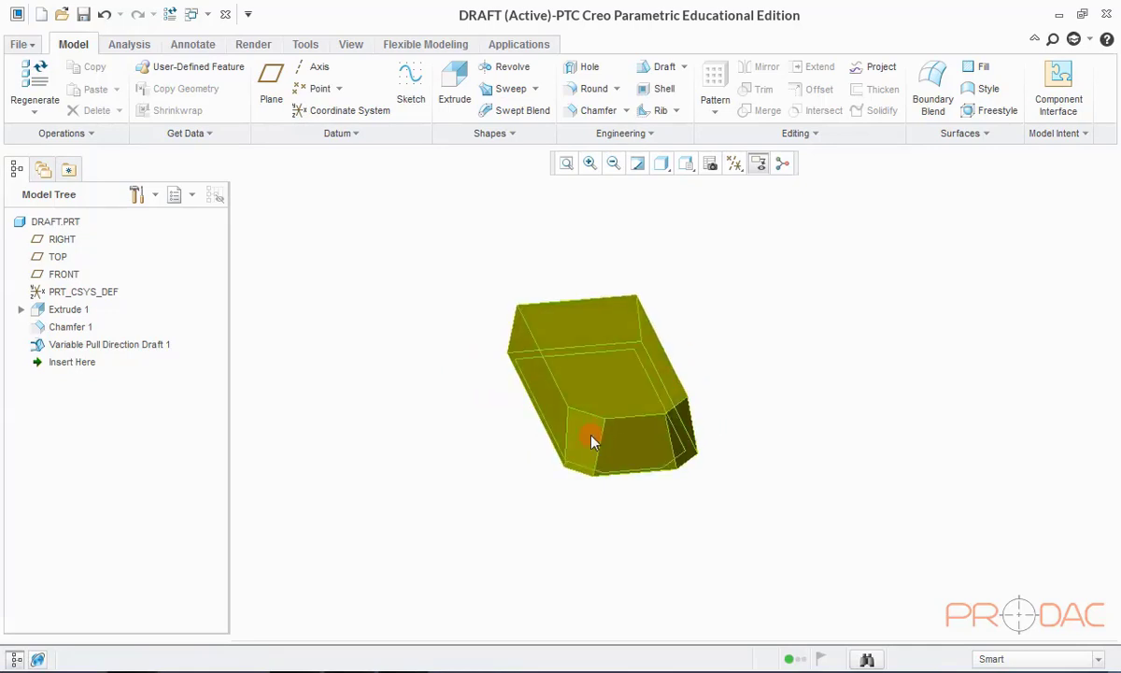
pyautogui.click(593, 433)
pyautogui.rightClick(285, 437)
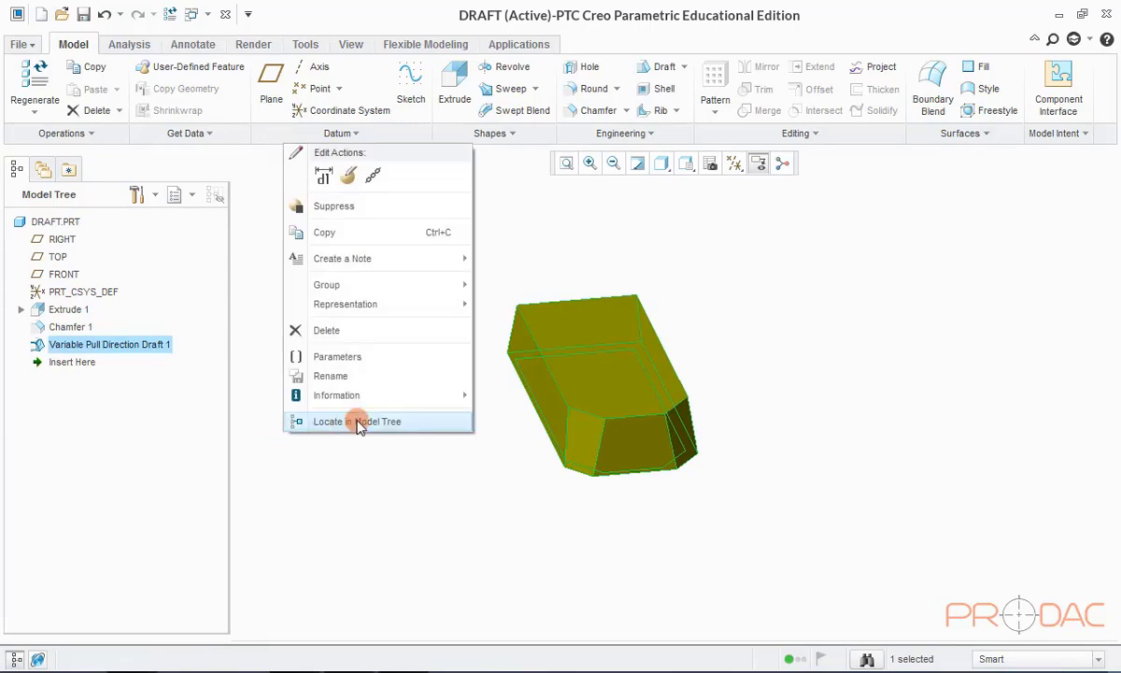
pyautogui.click(321, 180)
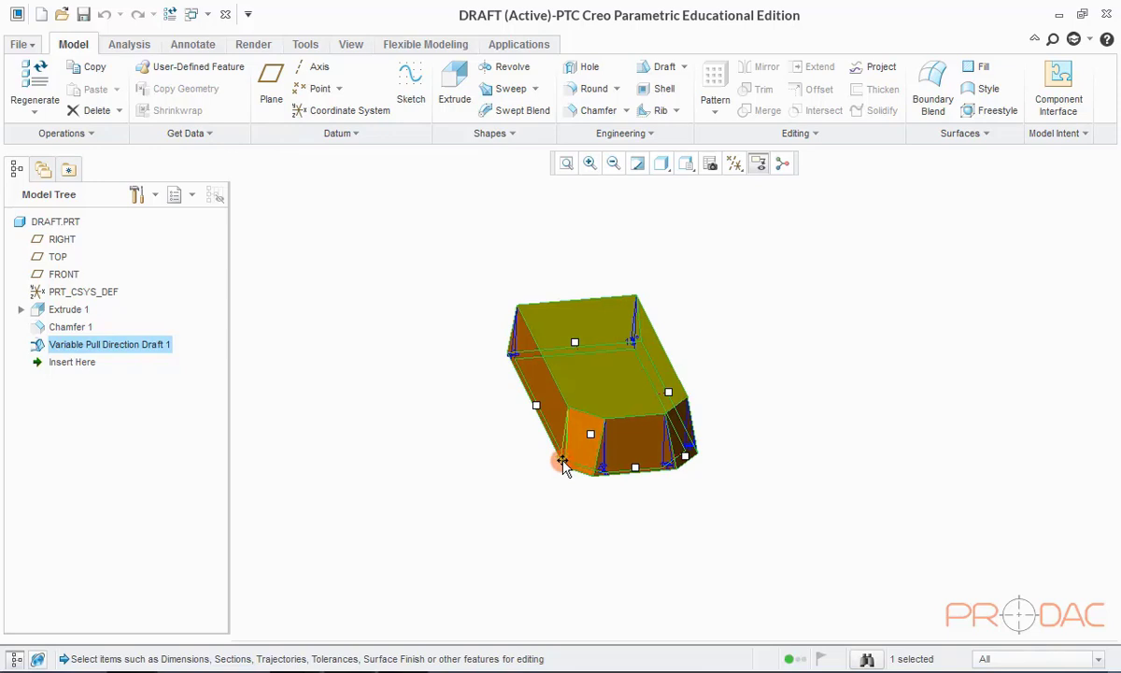
pyautogui.moveTo(557, 465)
pyautogui.mouseDown(button='middle')
pyautogui.moveTo(580, 531)
pyautogui.moveTo(560, 508)
pyautogui.moveTo(562, 469)
pyautogui.mouseUp(button='middle')
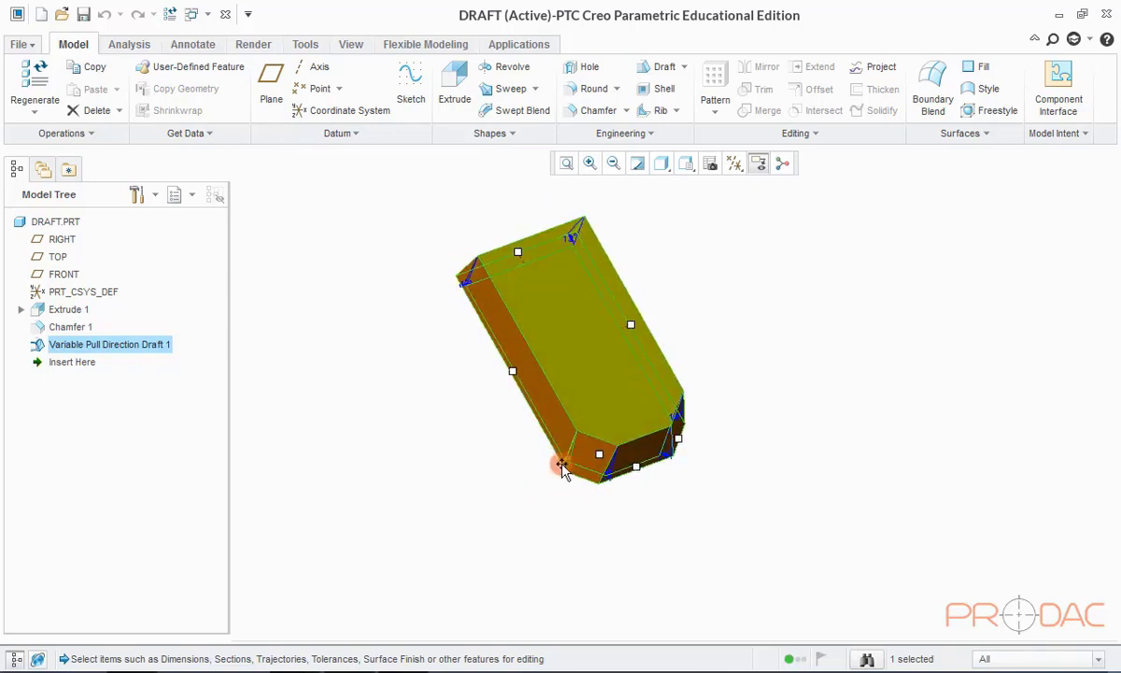
pyautogui.click(561, 467)
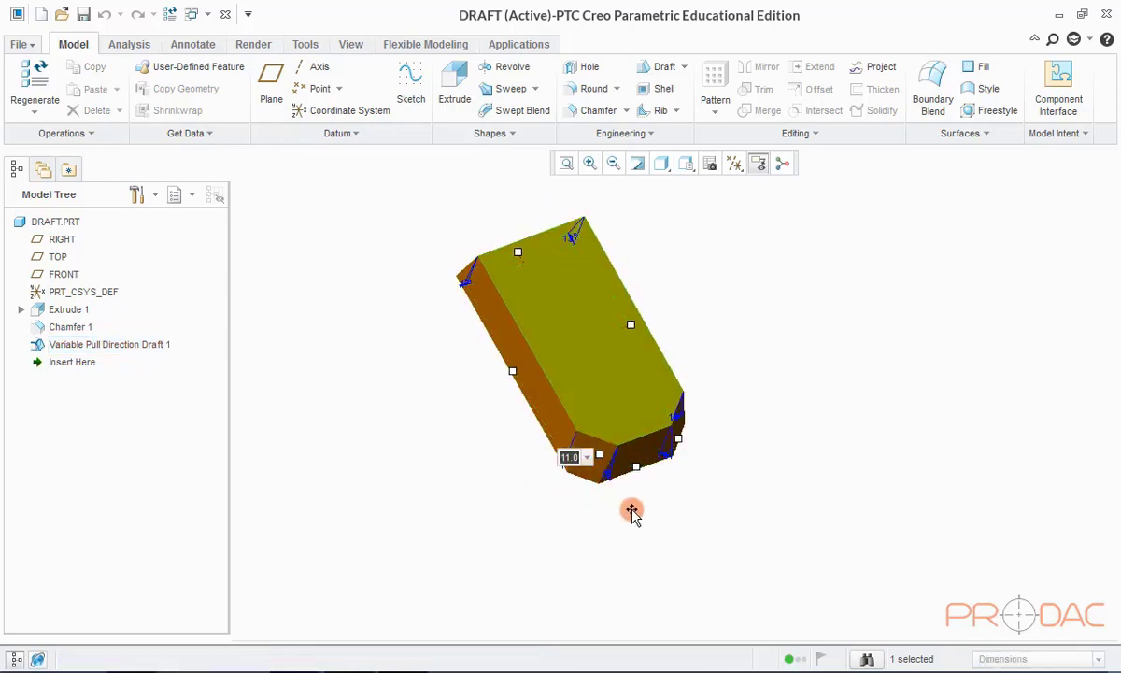
pyautogui.press('Return')
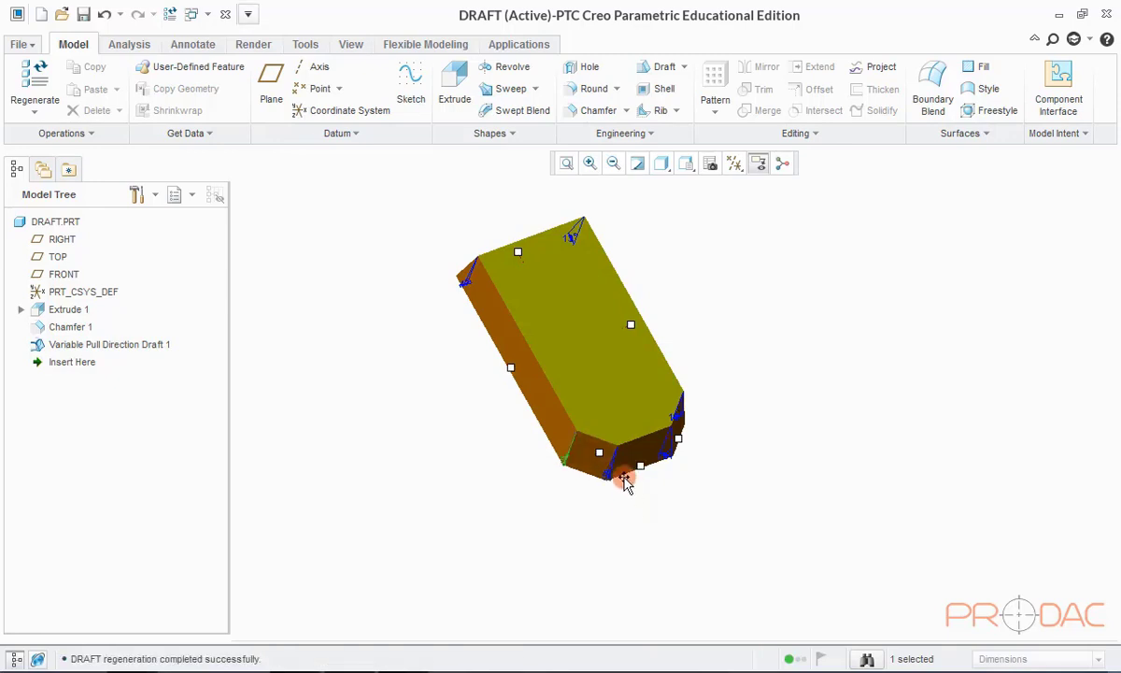
# Change the chamfer-edge draft angle to 3 and regenerate the part.
pyautogui.click(607, 478)
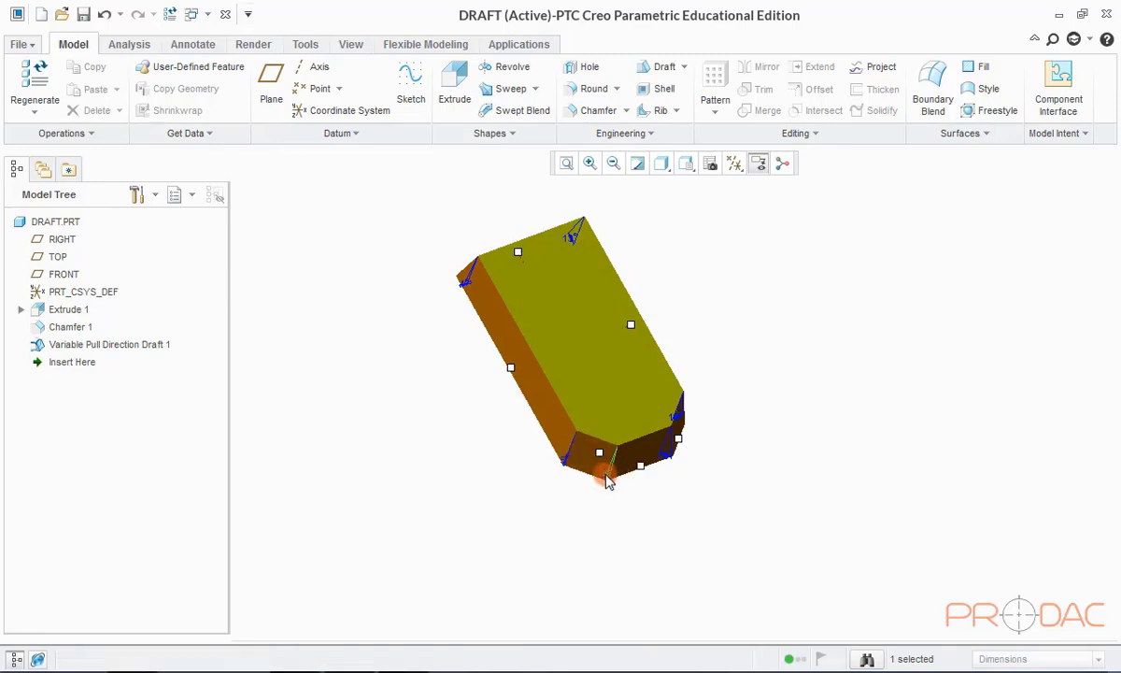
pyautogui.doubleClick(608, 478)
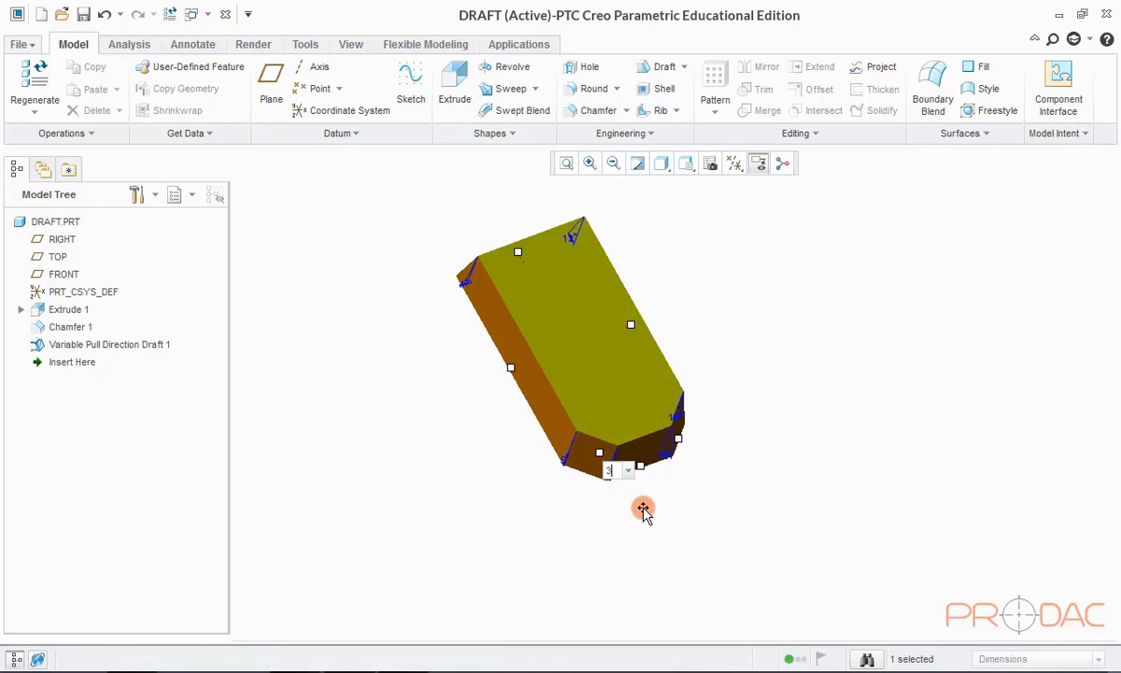
pyautogui.press('Return')
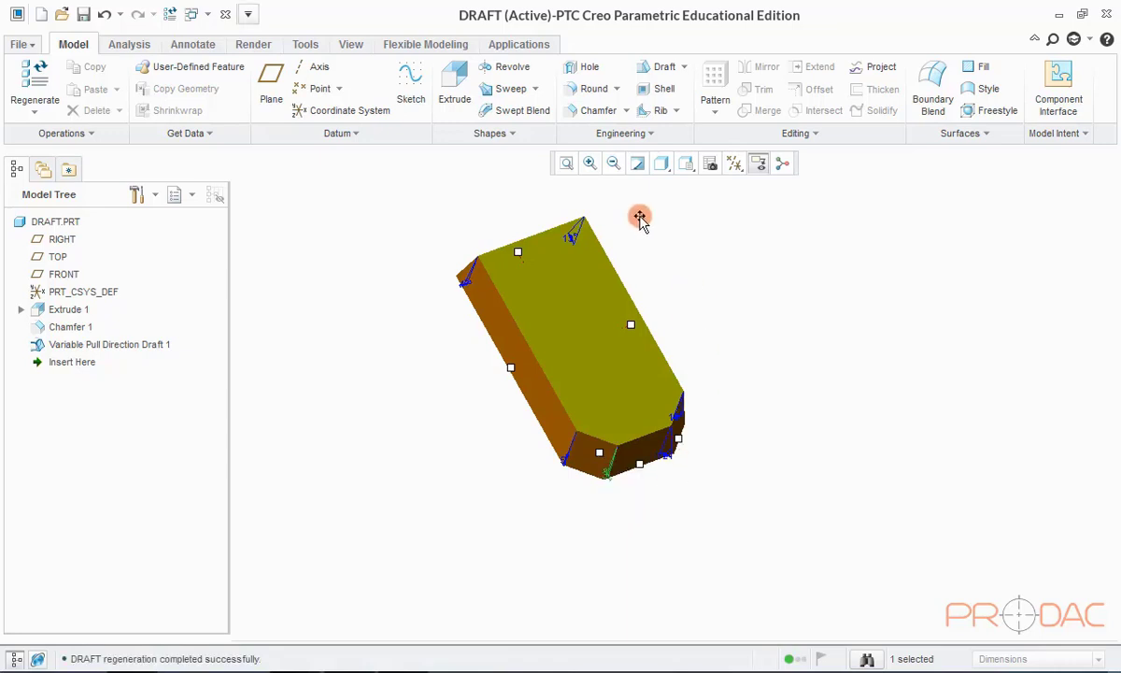
pyautogui.click(168, 13)
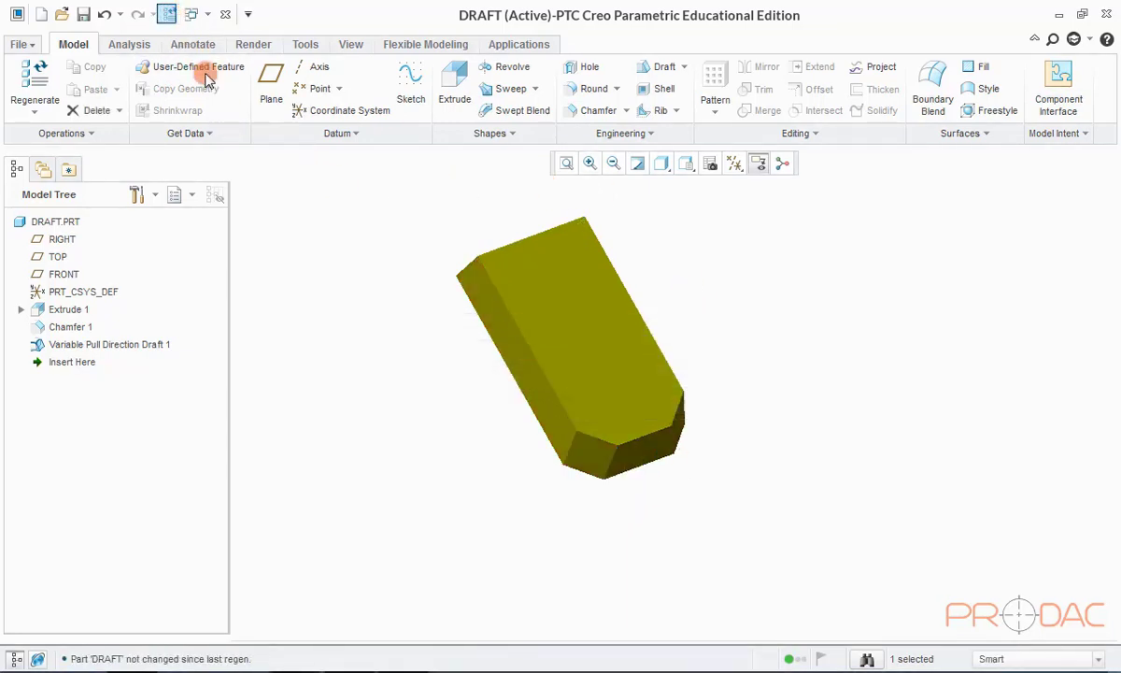
pyautogui.moveTo(560, 490); pyautogui.dragTo(702, 208, button='middle')
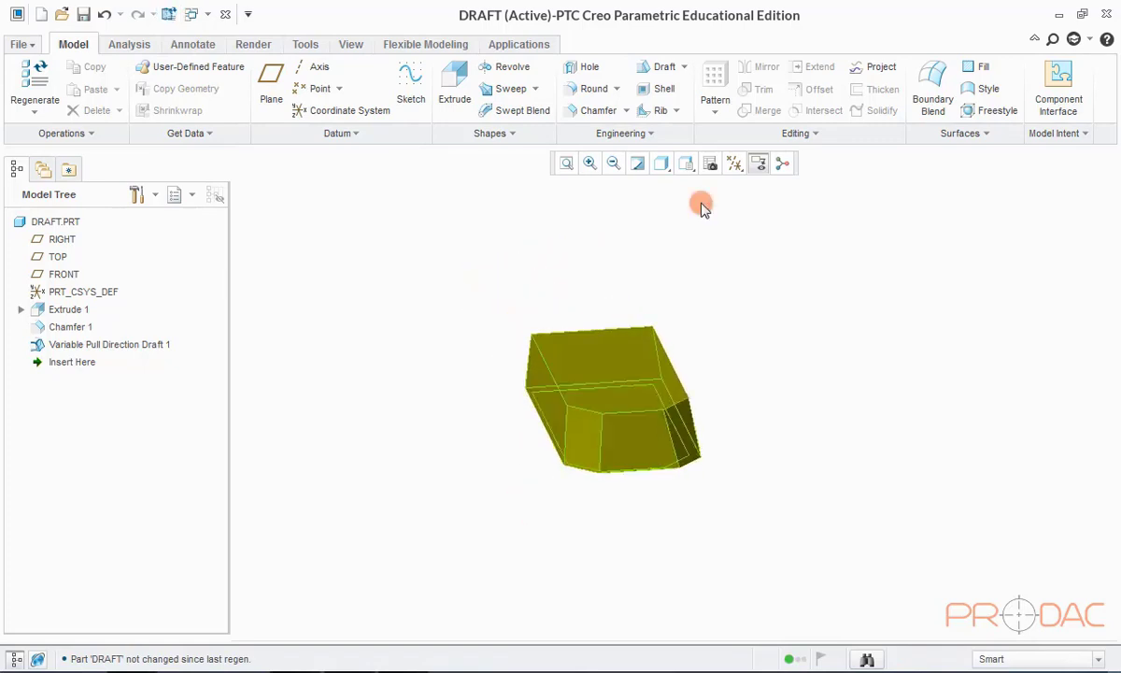
pyautogui.hotkey('ctrl', 'd')
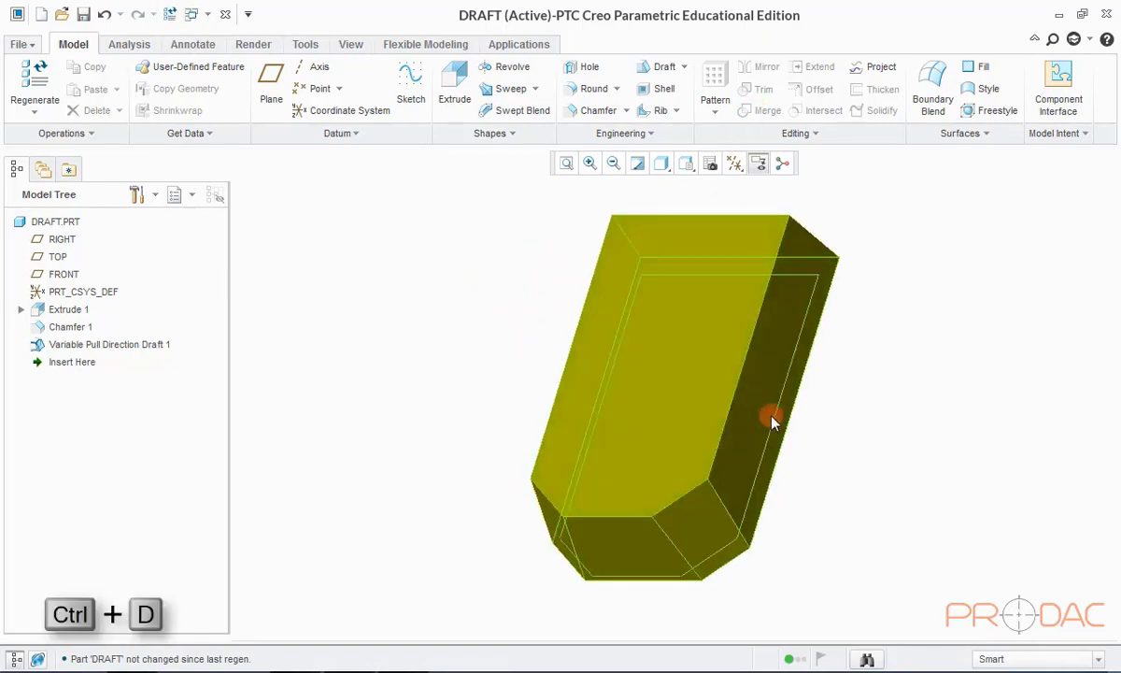
pyautogui.moveTo(771, 420)
pyautogui.mouseDown(button='middle')
pyautogui.moveTo(795, 397)
pyautogui.moveTo(777, 420)
pyautogui.mouseUp(button='middle')
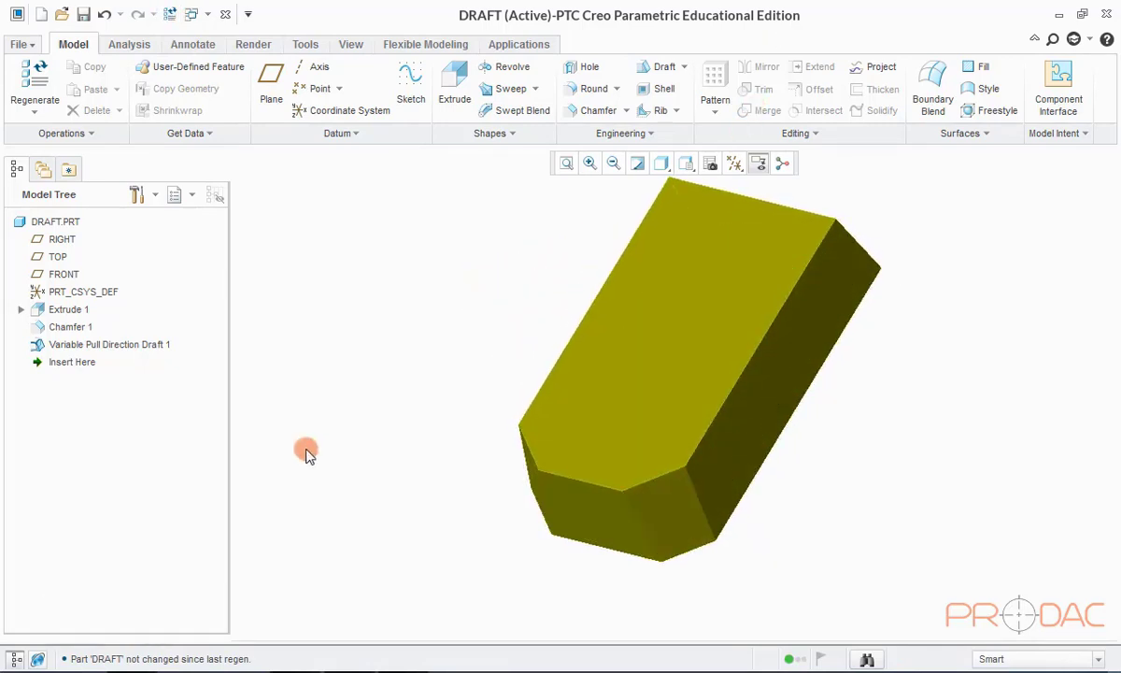
# Delete Variable Pull Direction Draft 1 from the Model Tree and confirm with OK.
pyautogui.rightClick(144, 348)
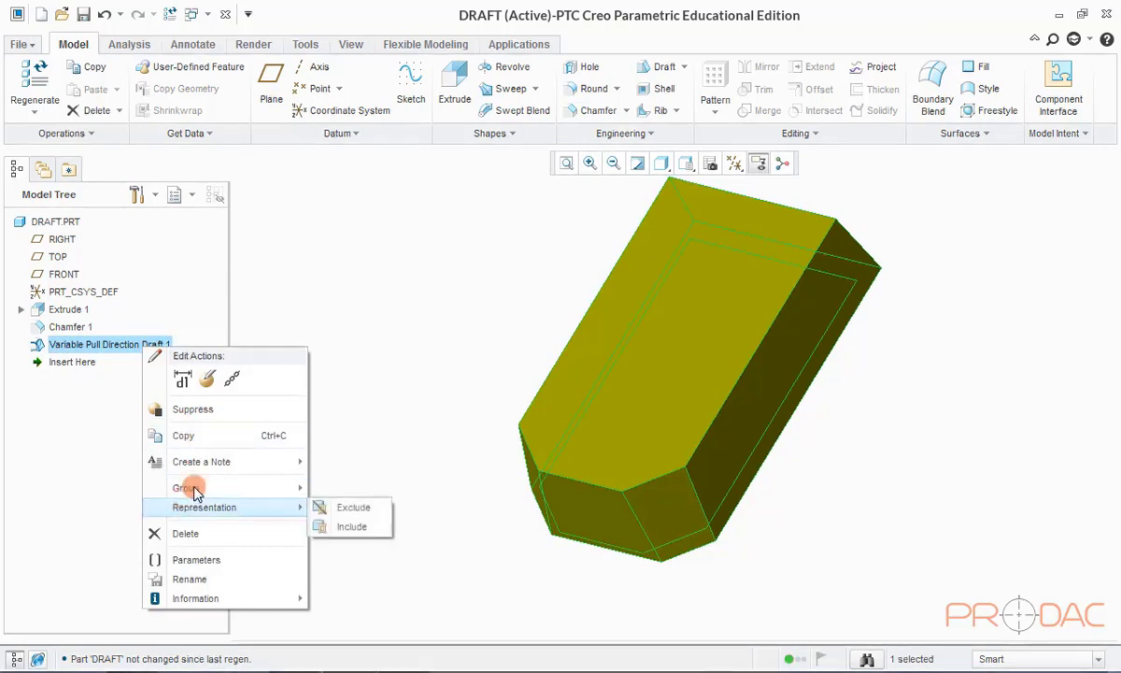
pyautogui.click(187, 533)
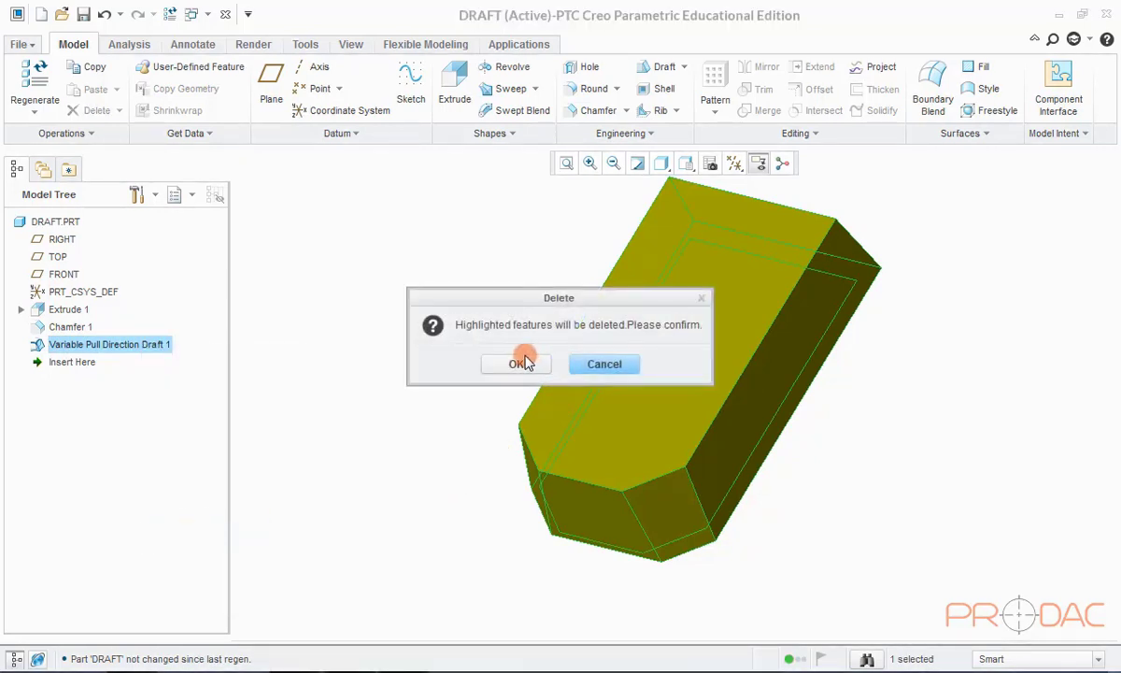
pyautogui.click(516, 363)
pyautogui.moveTo(476, 362); pyautogui.dragTo(475, 359, button='middle')
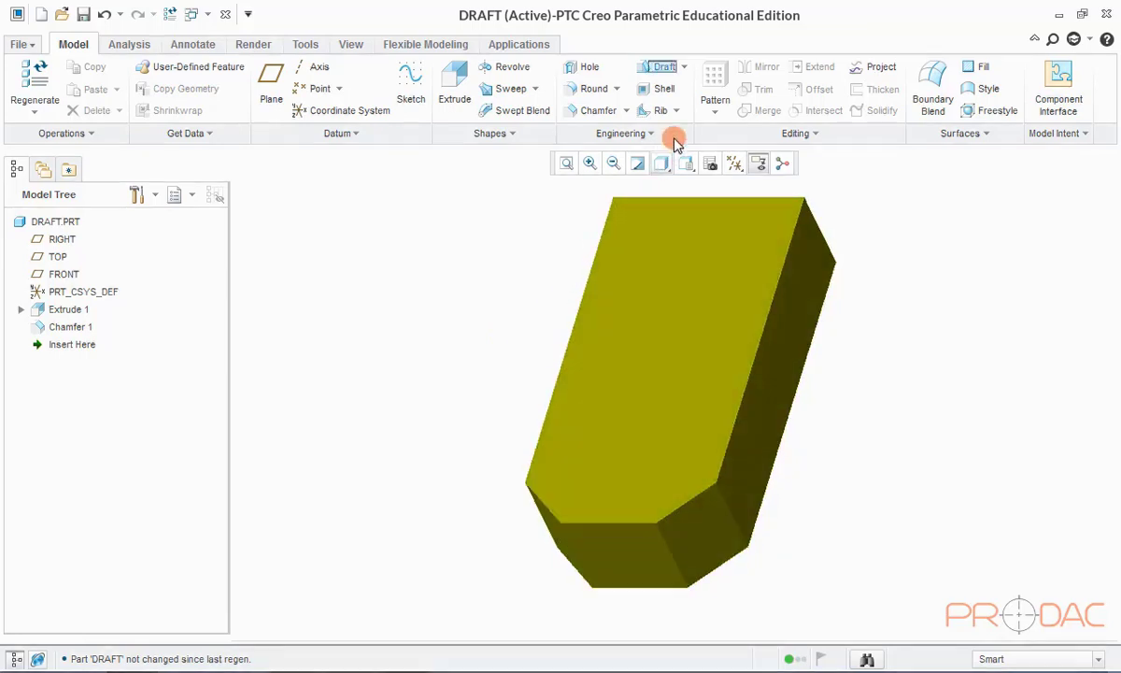
# Start a standard draft feature and turn on display of all datums.
pyautogui.click(683, 67)
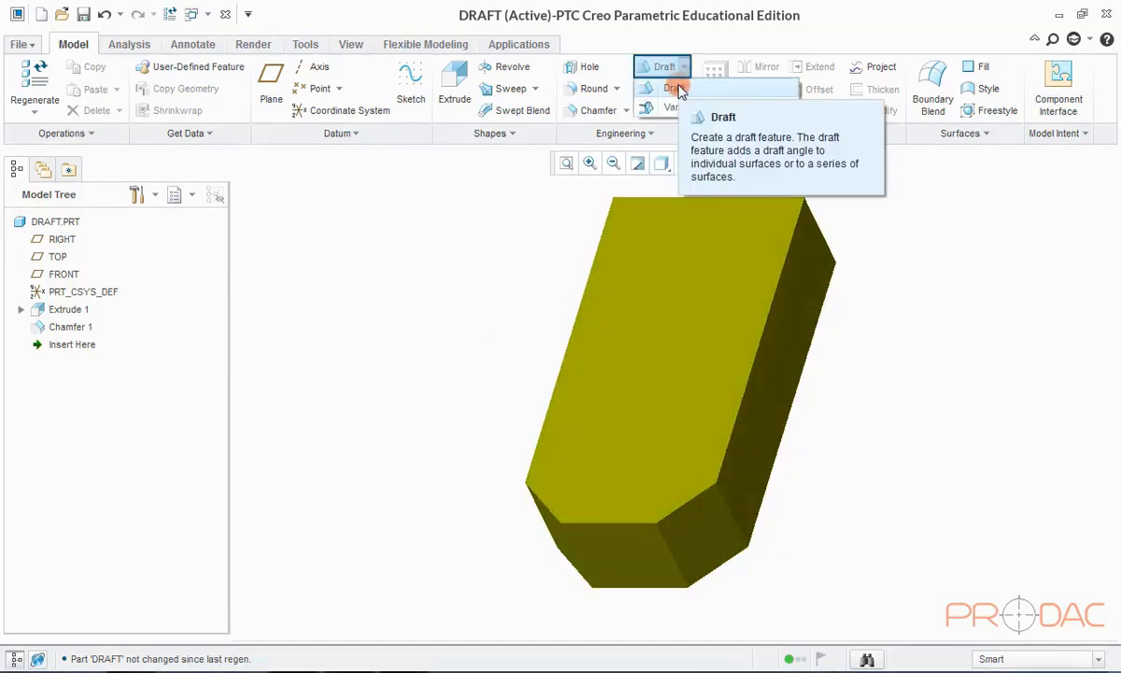
pyautogui.click(679, 89)
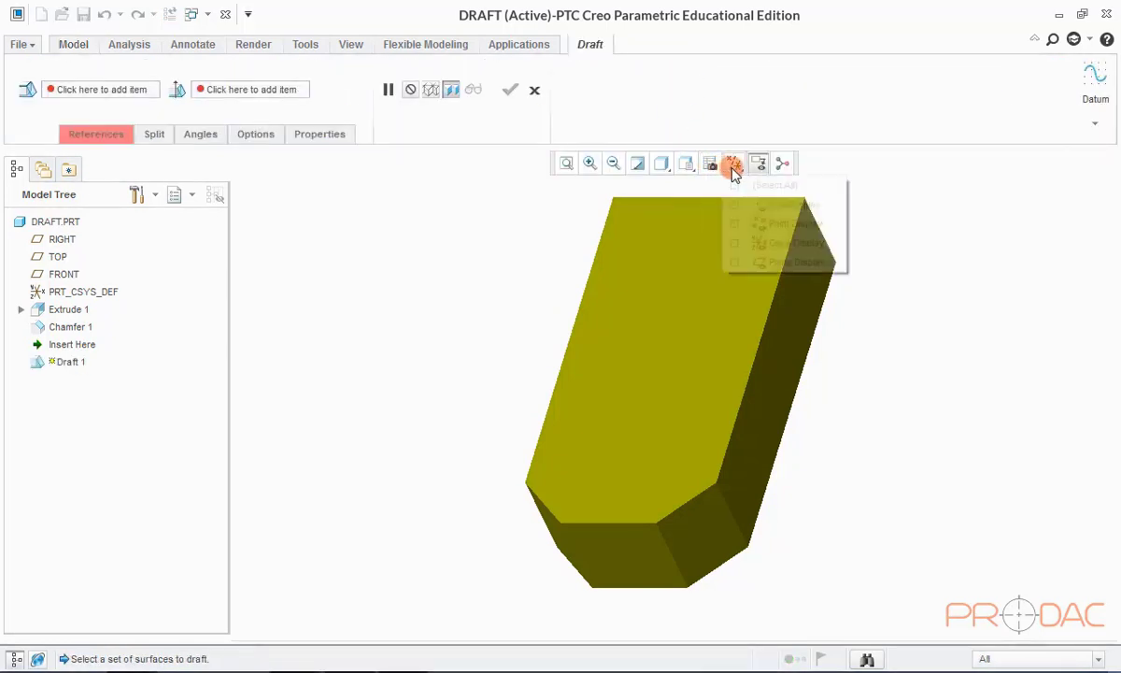
pyautogui.click(734, 164)
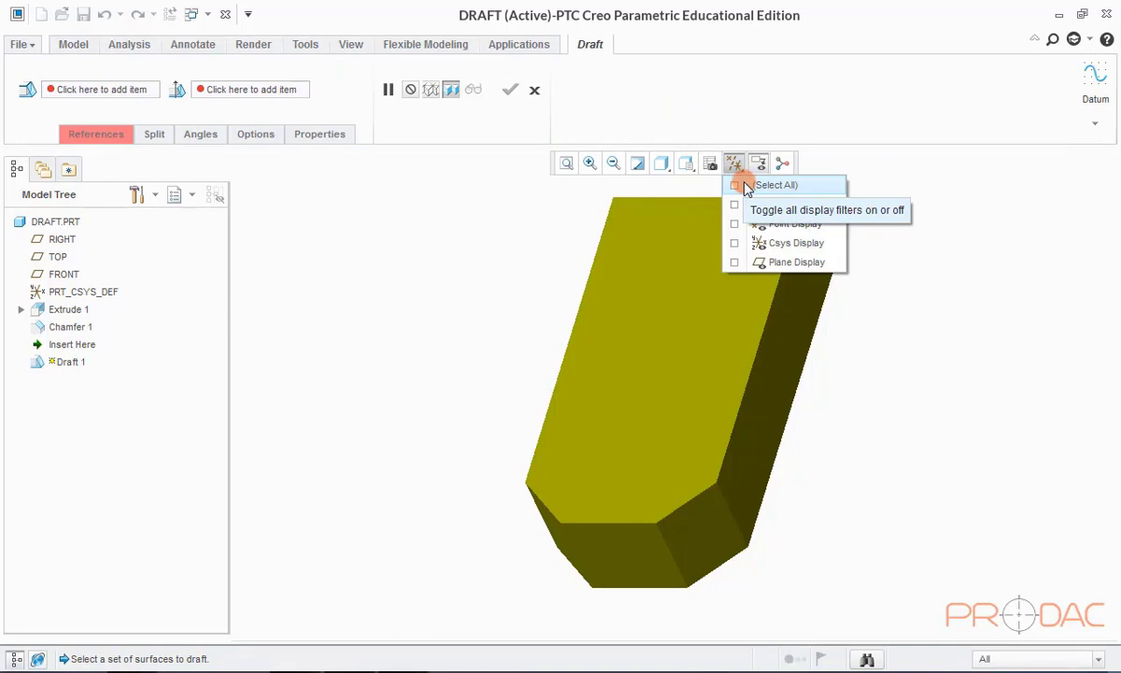
pyautogui.click(738, 184)
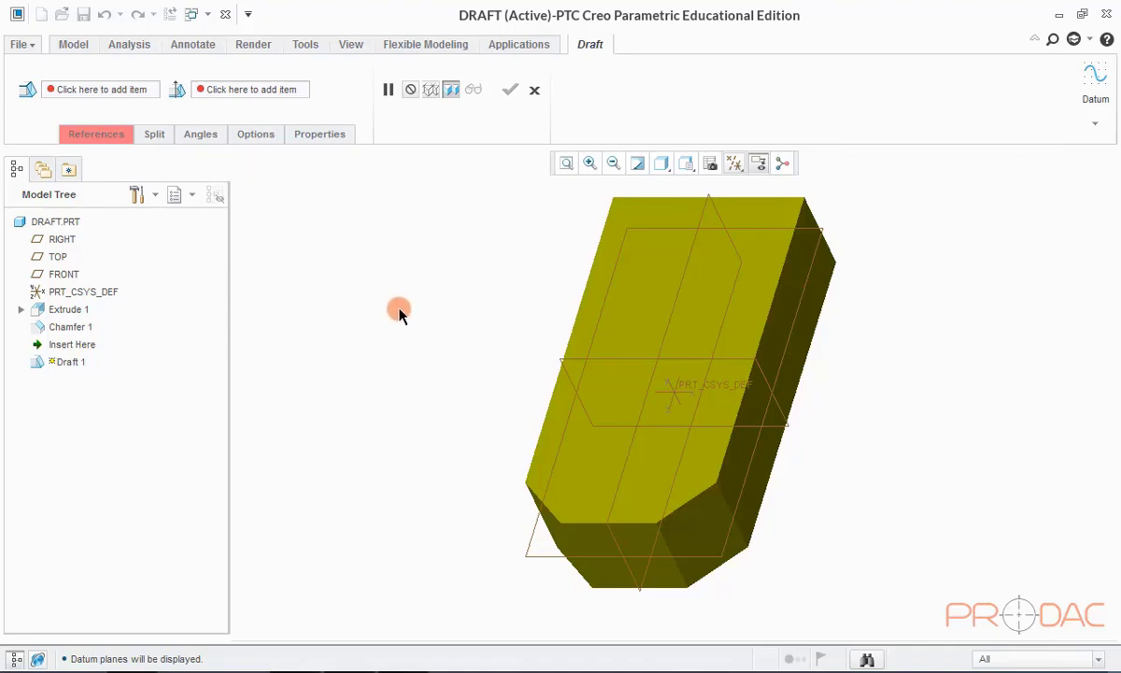
# Select the right, lower chamfer, front bottom and left faces as draft surfaces.
pyautogui.click(787, 318)
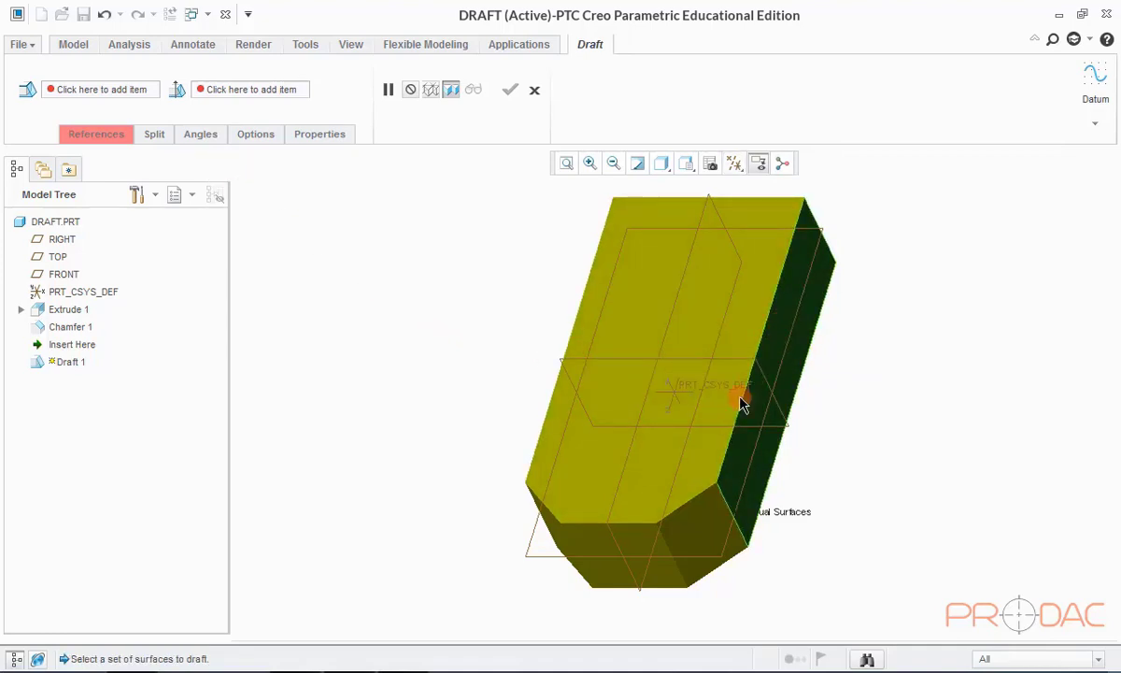
pyautogui.click(691, 525)
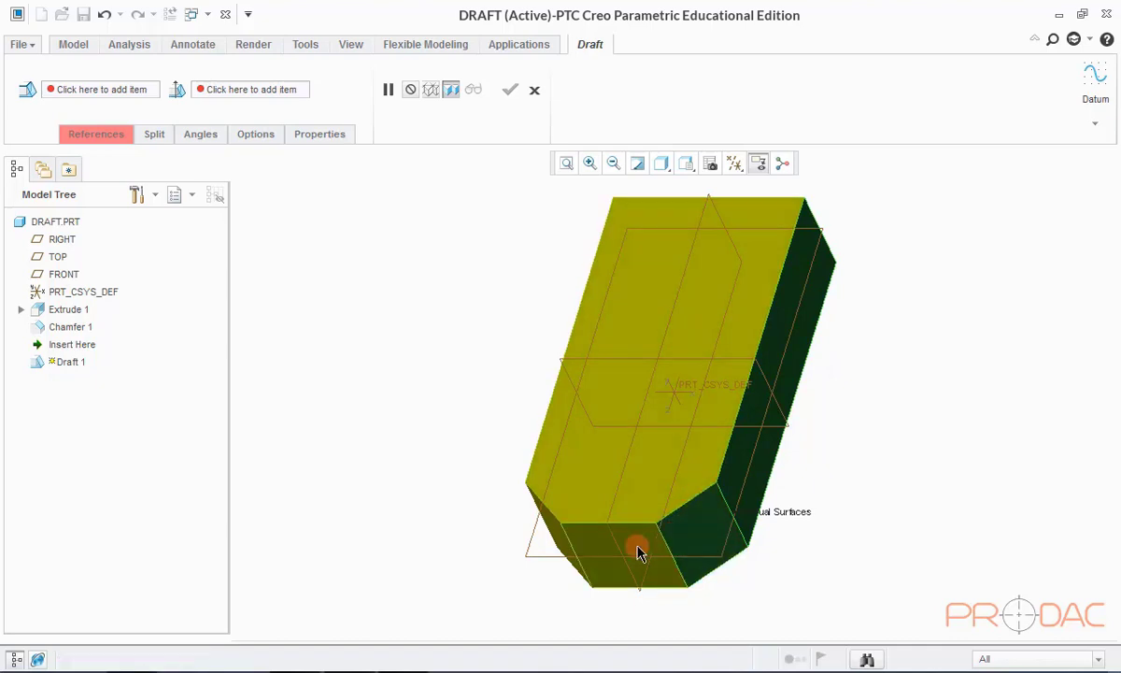
pyautogui.keyDown('ctrl'); pyautogui.click(612, 547); pyautogui.keyUp('ctrl')
pyautogui.moveTo(593, 448)
pyautogui.mouseDown(button='middle')
pyautogui.moveTo(706, 361)
pyautogui.moveTo(594, 446)
pyautogui.moveTo(704, 442)
pyautogui.moveTo(676, 375)
pyautogui.moveTo(721, 429)
pyautogui.moveTo(625, 378)
pyautogui.mouseUp(button='middle')
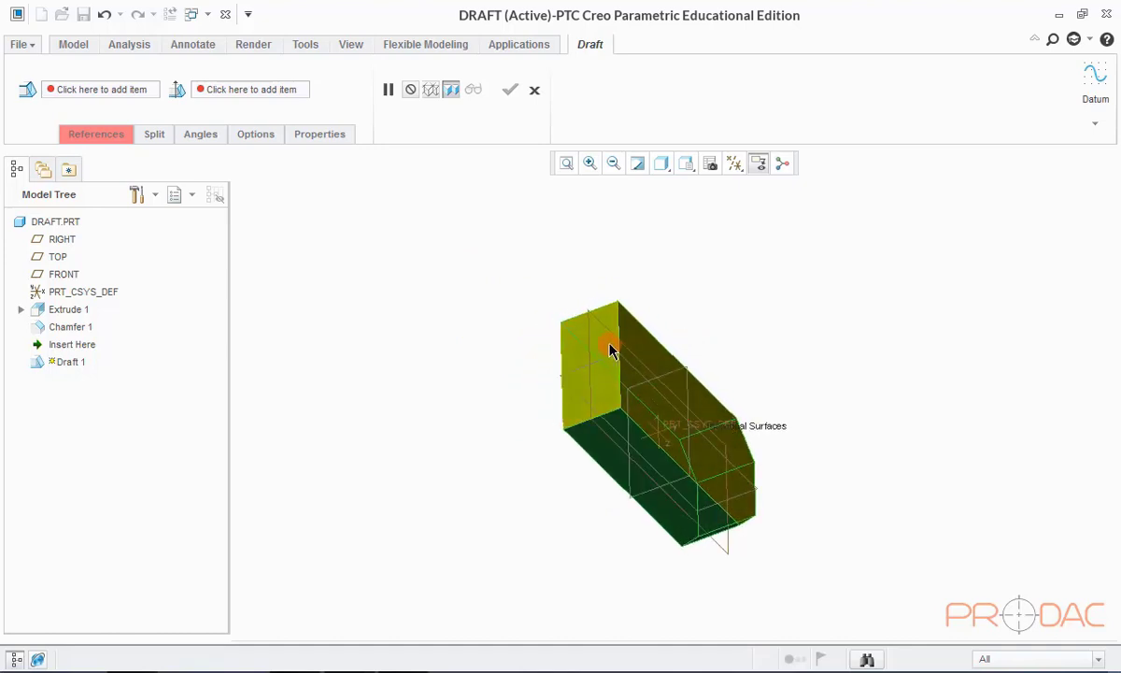
pyautogui.click(609, 350)
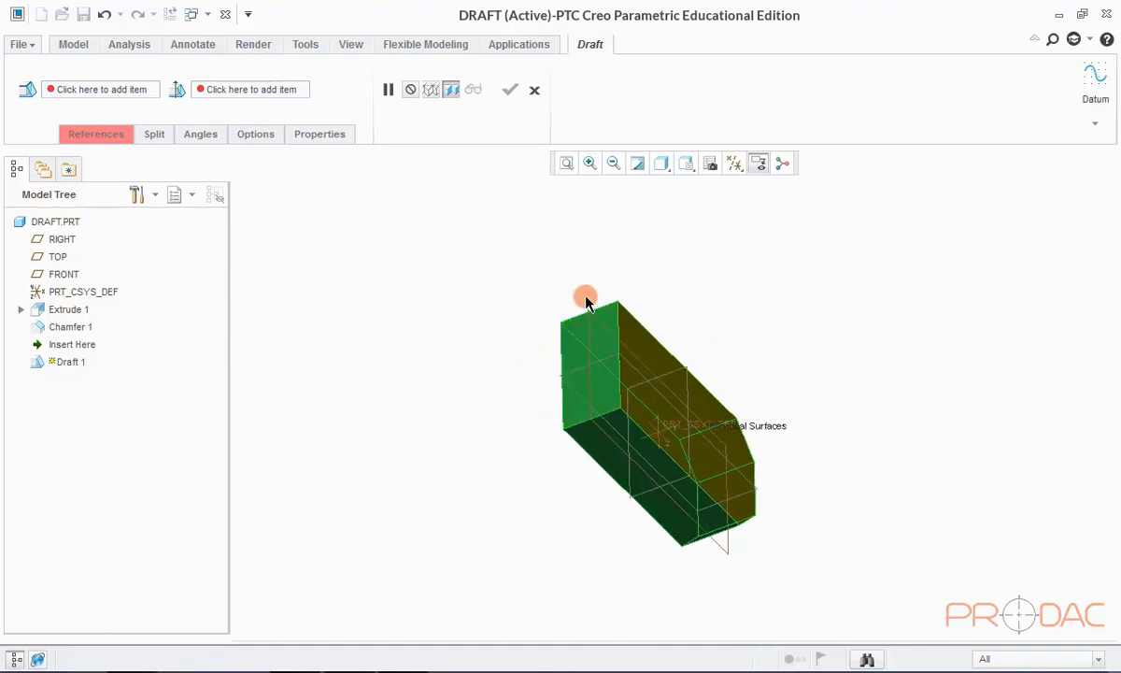
pyautogui.hotkey('ctrl', 'd')
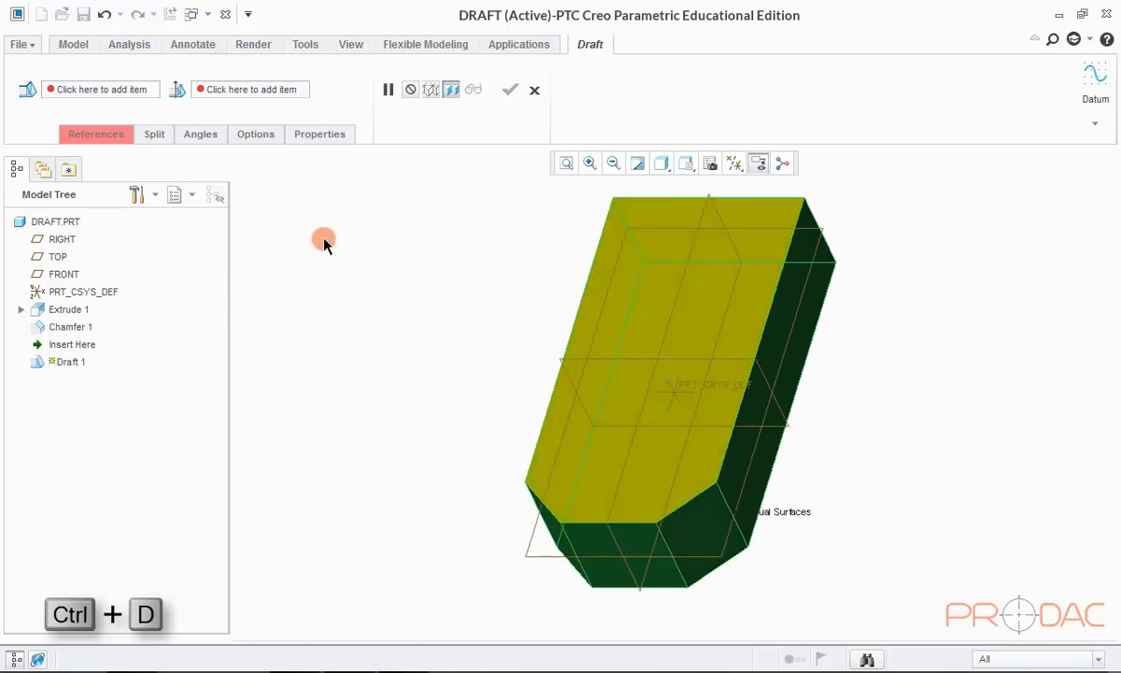
# Set the TOP datum plane as the draft hinge in the References settings.
pyautogui.click(97, 134)
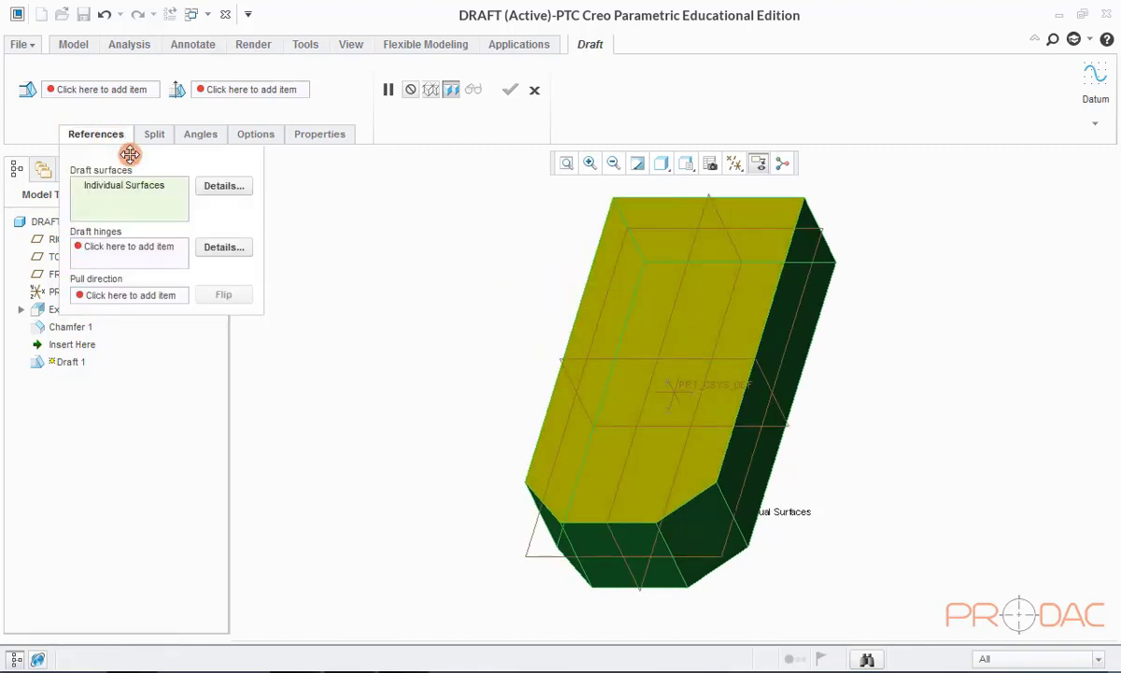
pyautogui.click(128, 248)
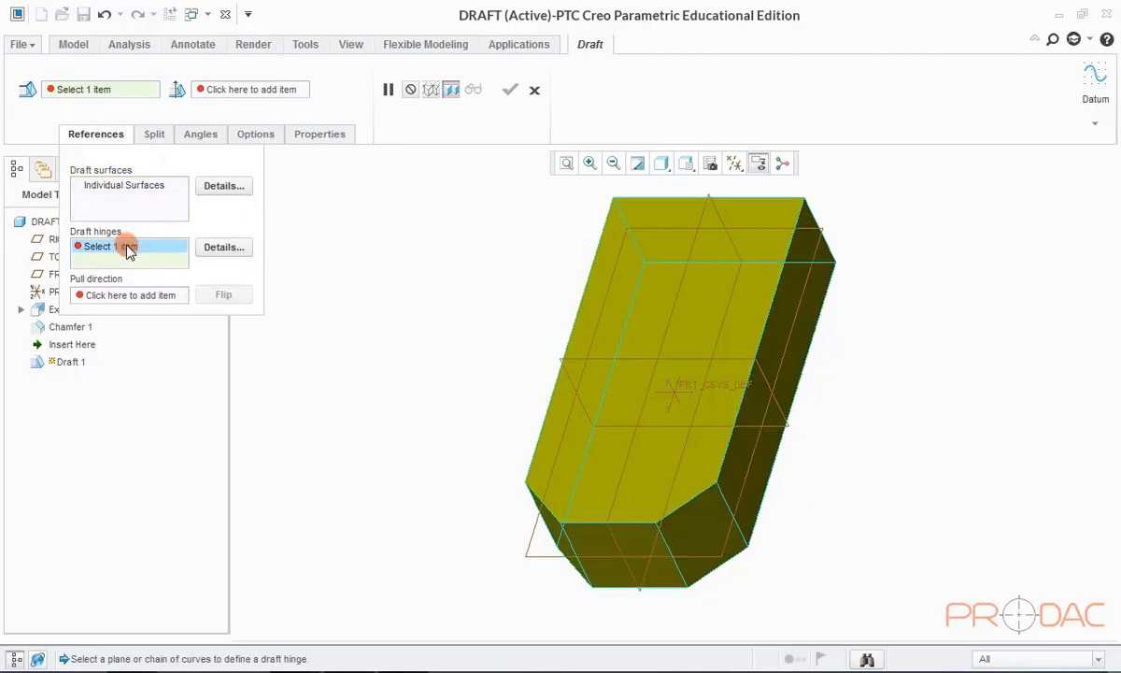
pyautogui.click(816, 272)
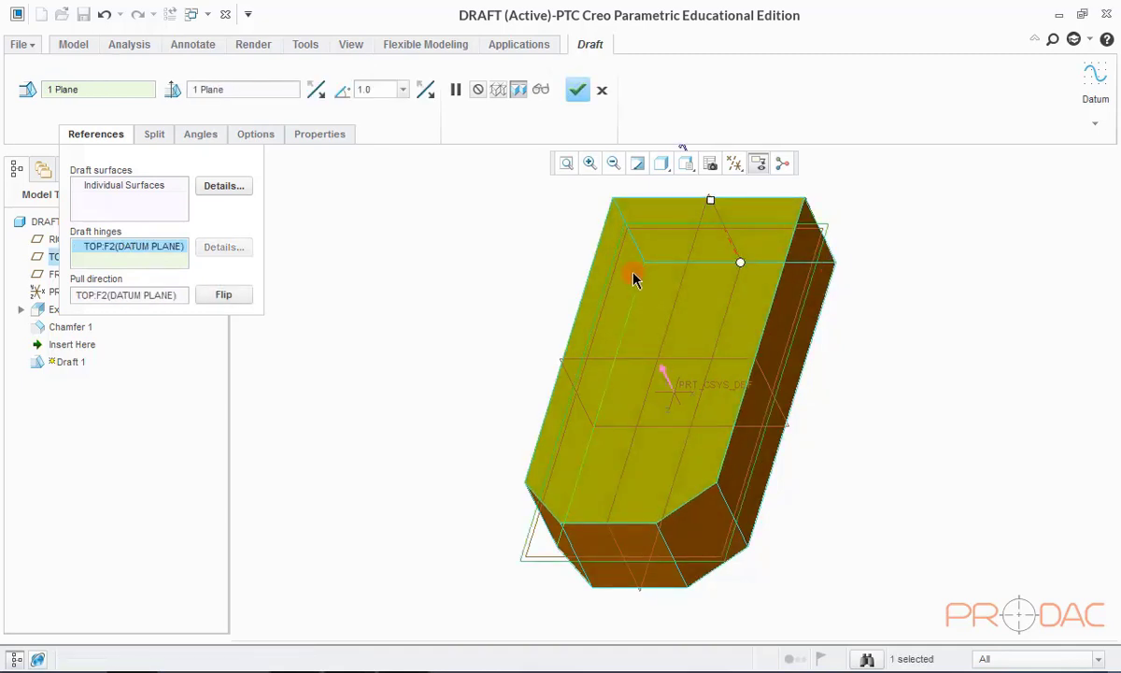
pyautogui.click(152, 134)
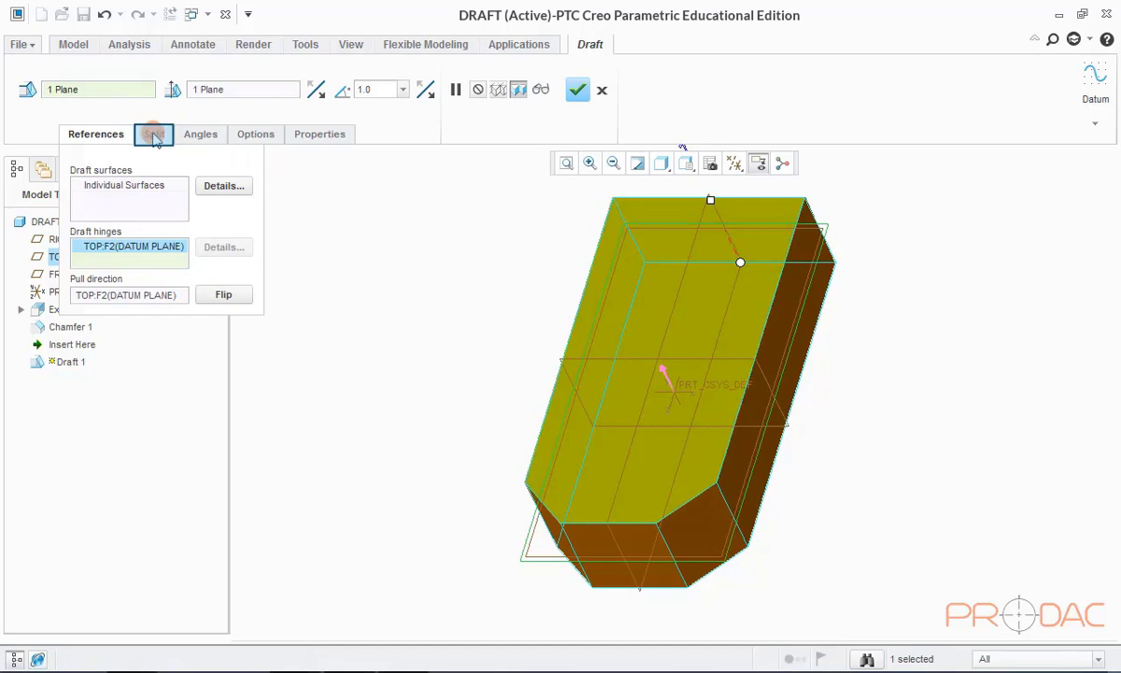
# Choose Split by draft hinge as the draft split option.
pyautogui.click(184, 189)
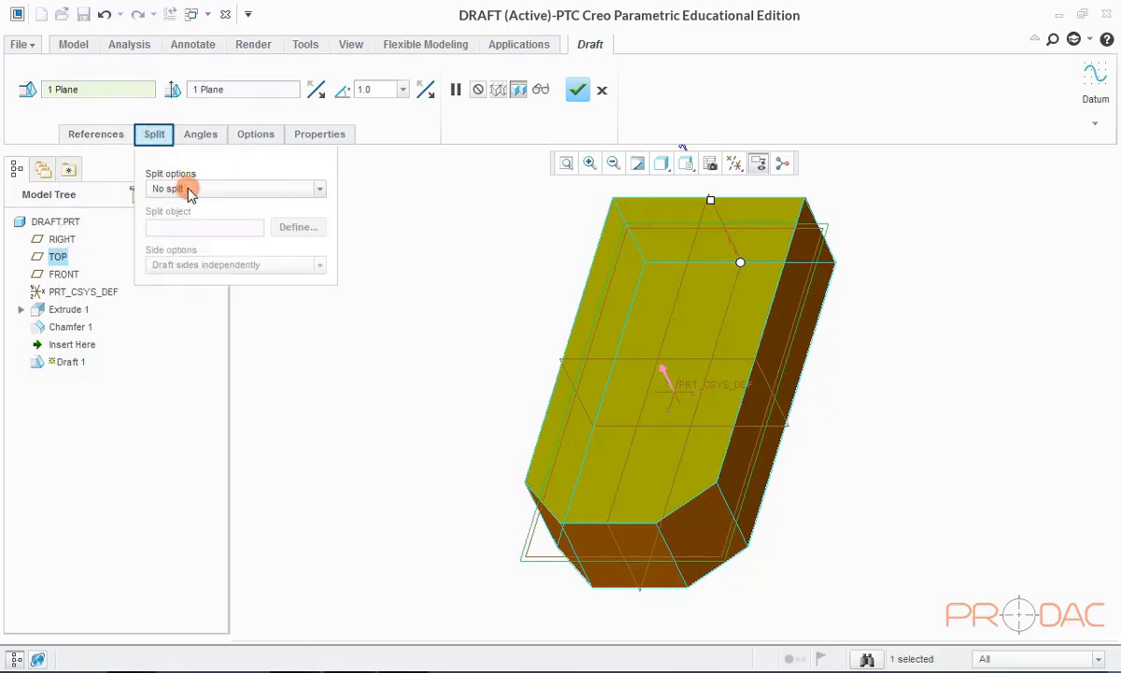
pyautogui.click(322, 190)
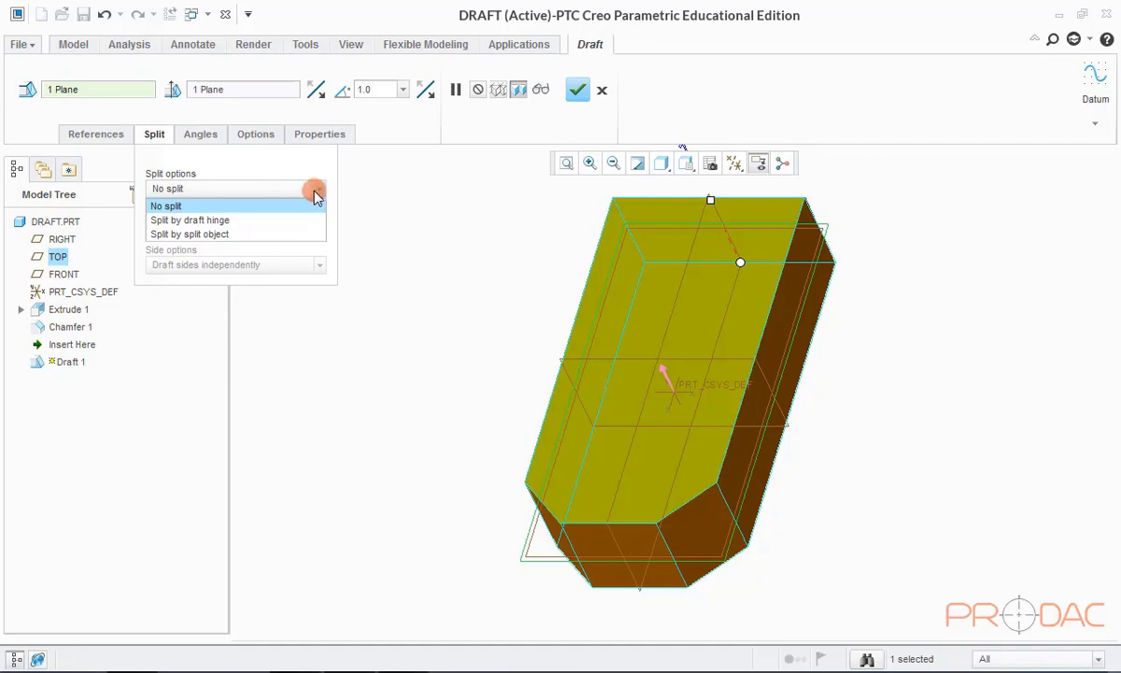
pyautogui.click(271, 221)
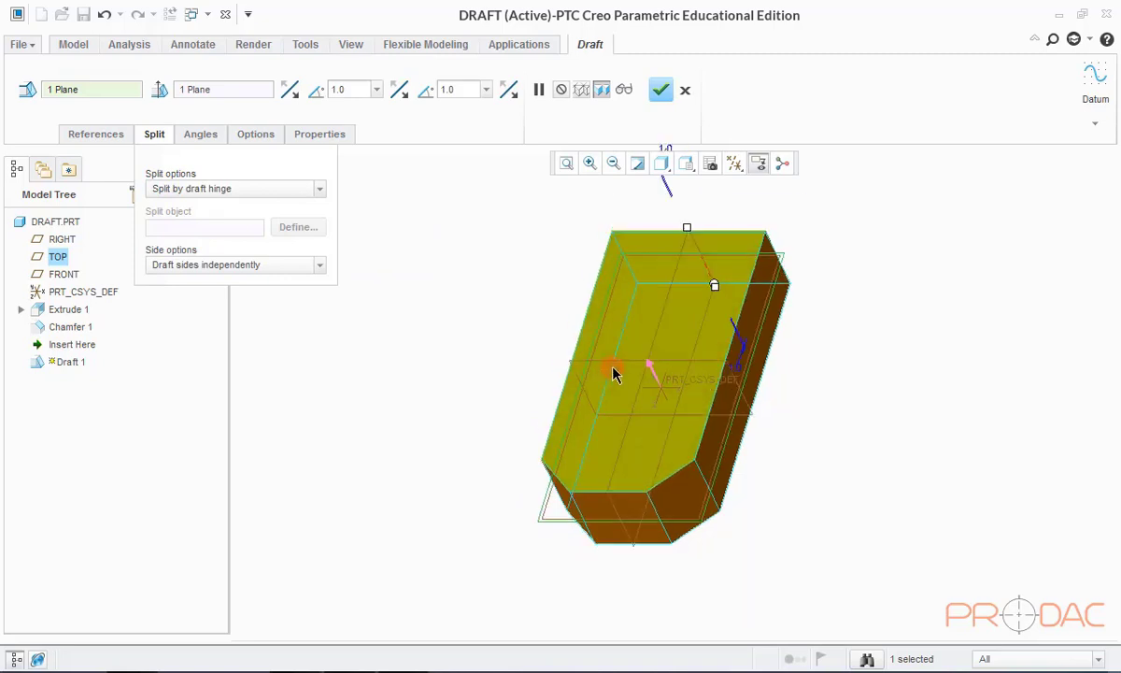
# Drag the two split draft angles to 15° and 18°.
pyautogui.moveTo(611, 370); pyautogui.dragTo(607, 271, button='middle')
pyautogui.click(628, 246)
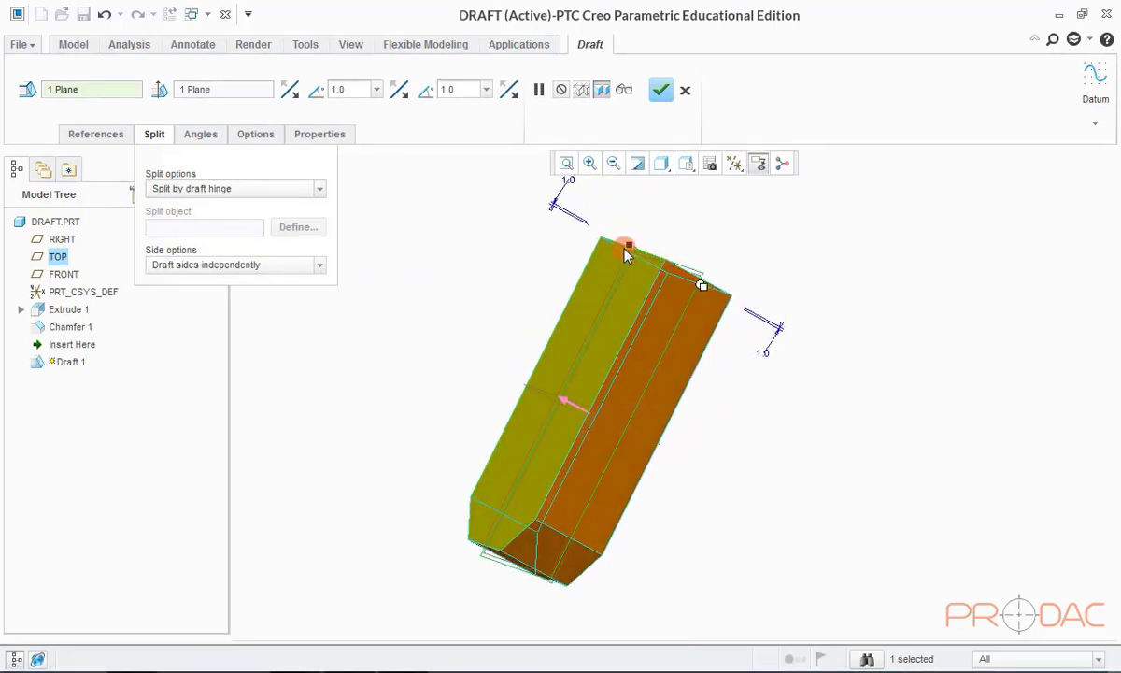
pyautogui.moveTo(628, 248)
pyautogui.mouseDown()
pyautogui.moveTo(633, 230)
pyautogui.moveTo(624, 264)
pyautogui.mouseUp()
pyautogui.moveTo(705, 291); pyautogui.dragTo(699, 337)
pyautogui.scroll(-2, 538, 311)
pyautogui.moveTo(600, 291); pyautogui.dragTo(439, 290, button='middle')
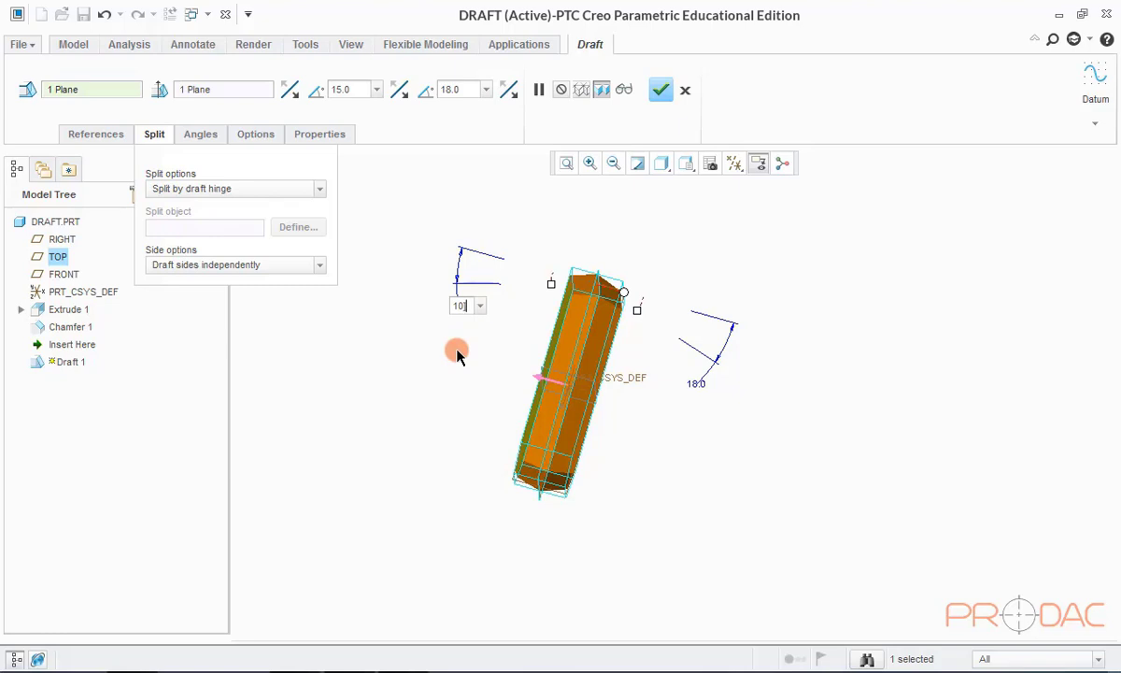
# Change the split draft angles to 10° and 5°.
pyautogui.press('Return')
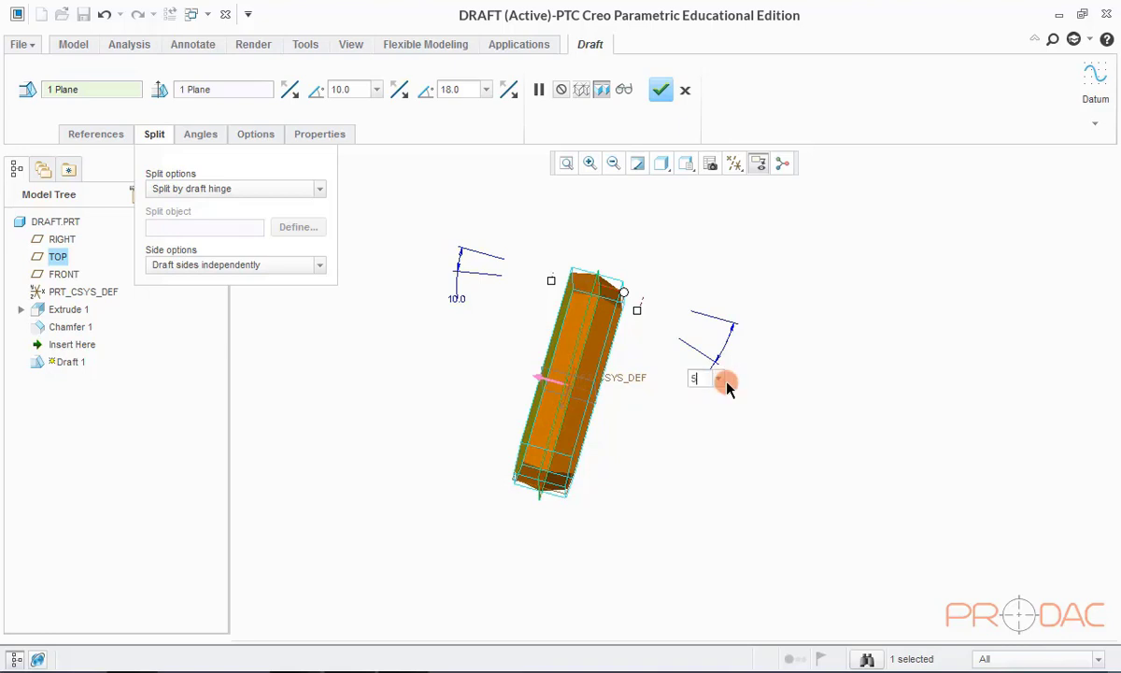
pyautogui.click(726, 382)
pyautogui.write('5')
pyautogui.press('Return')
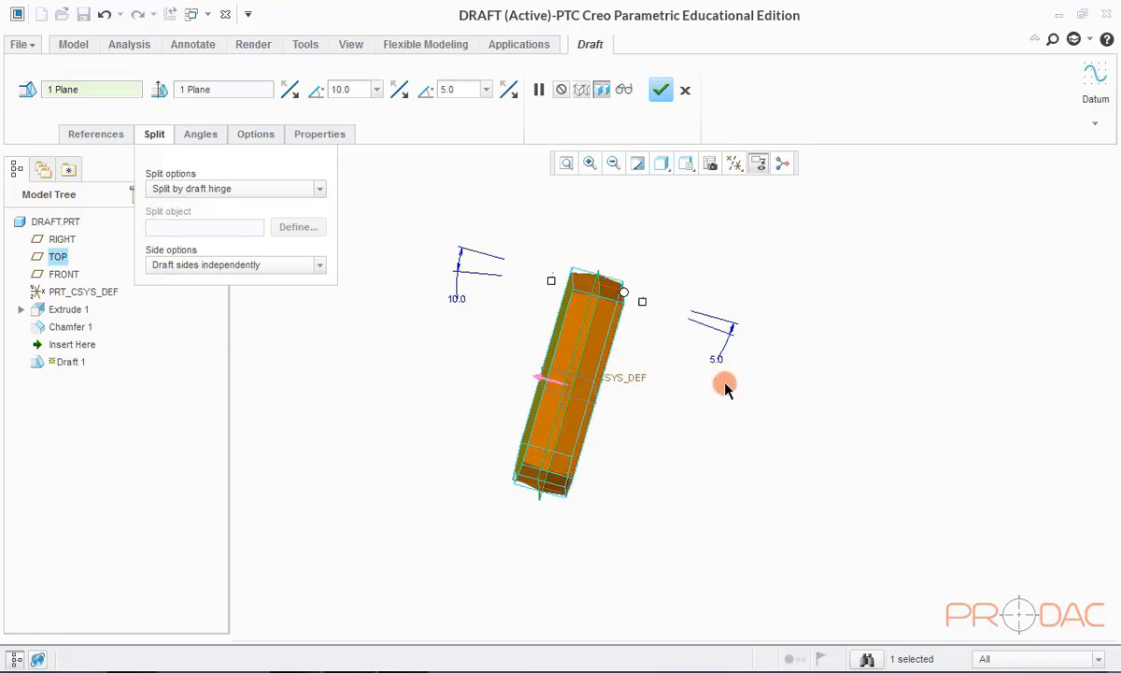
# Preview the drafted block in Verify mode from the default orientation.
pyautogui.hotkey('ctrl', 'd')
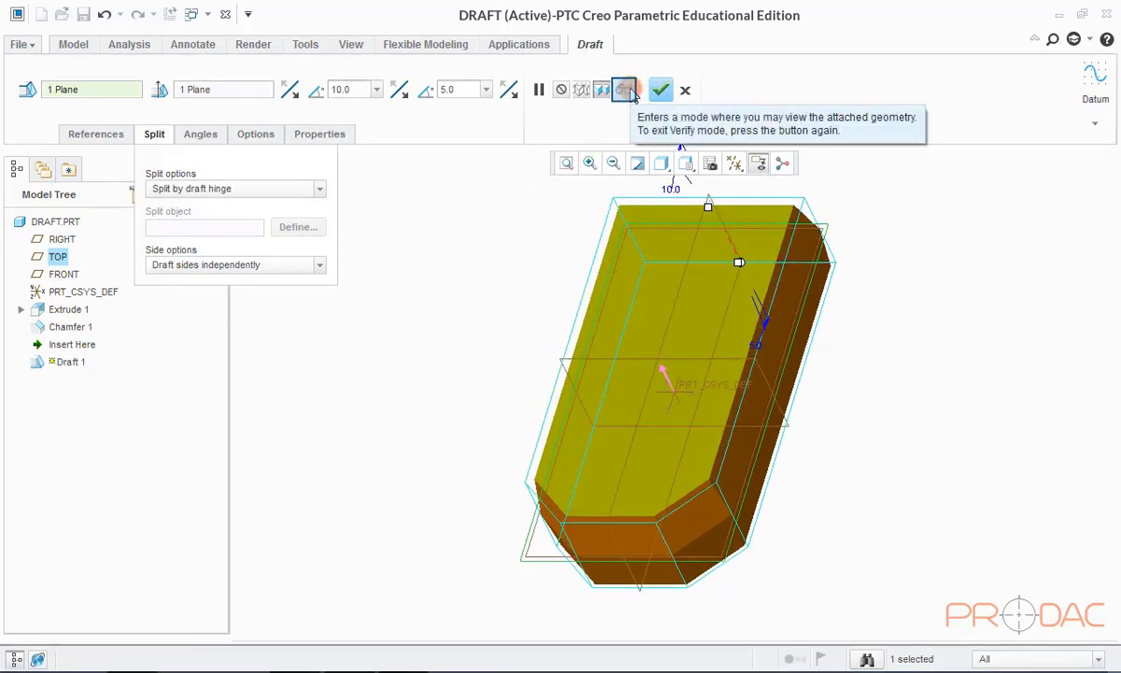
pyautogui.click(623, 89)
pyautogui.moveTo(617, 306); pyautogui.dragTo(553, 270, button='middle')
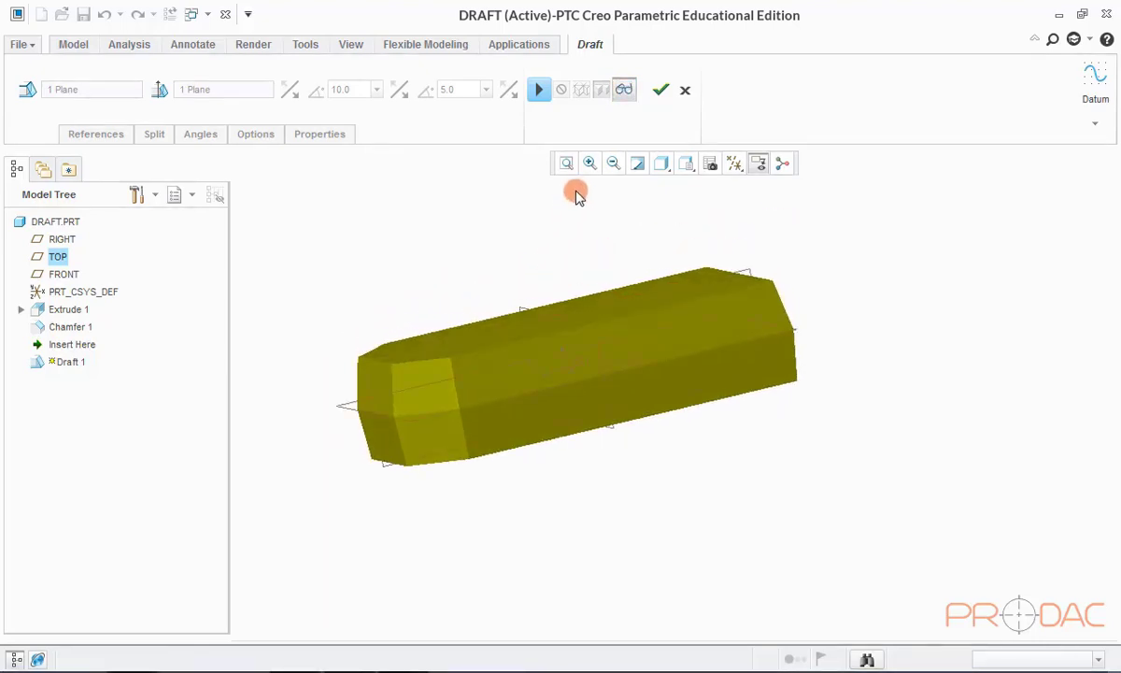
# Finish Draft 1, hide all datums, and view the part from the FRONT orientation.
pyautogui.click(661, 92)
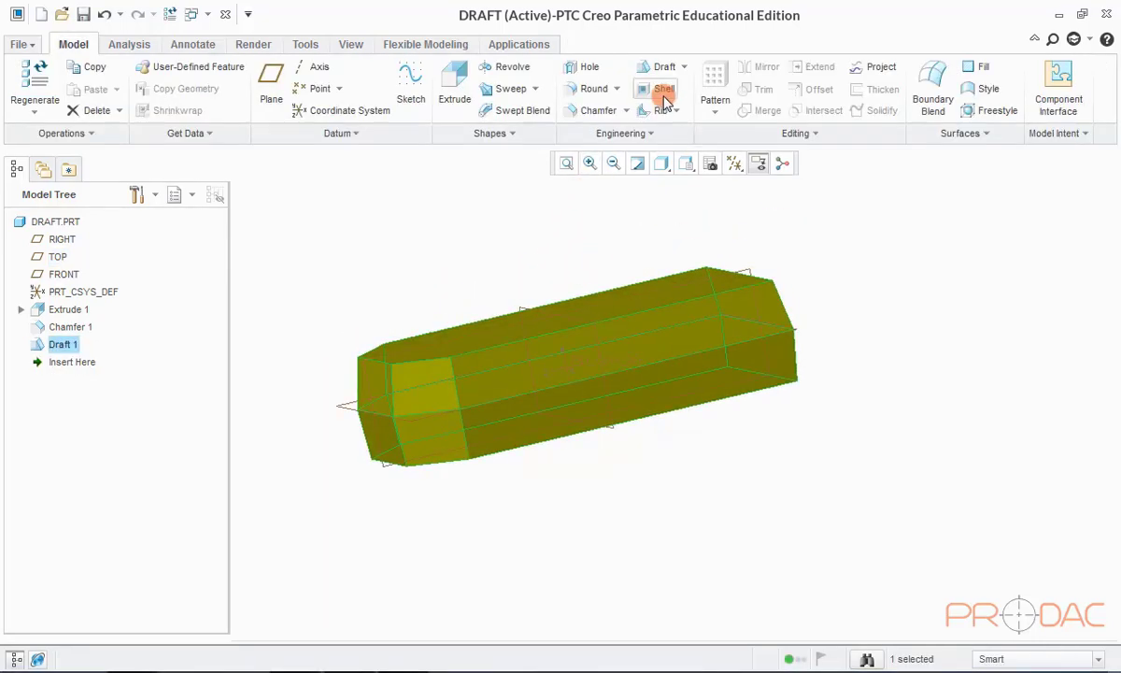
pyautogui.click(735, 164)
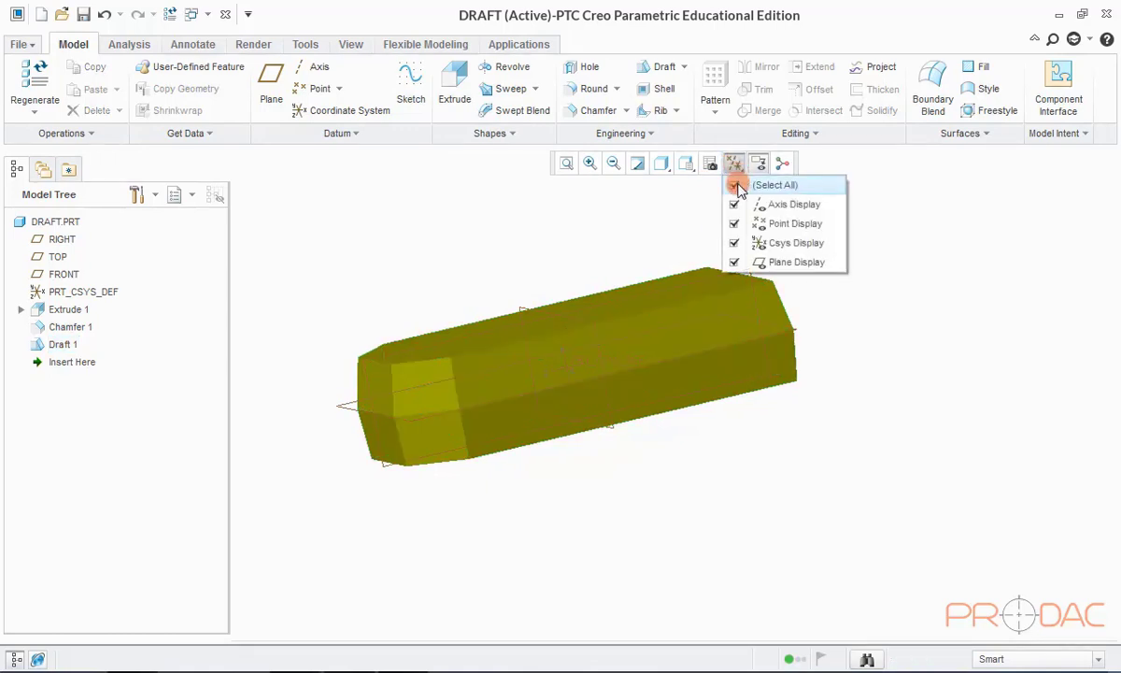
pyautogui.click(733, 185)
pyautogui.click(686, 165)
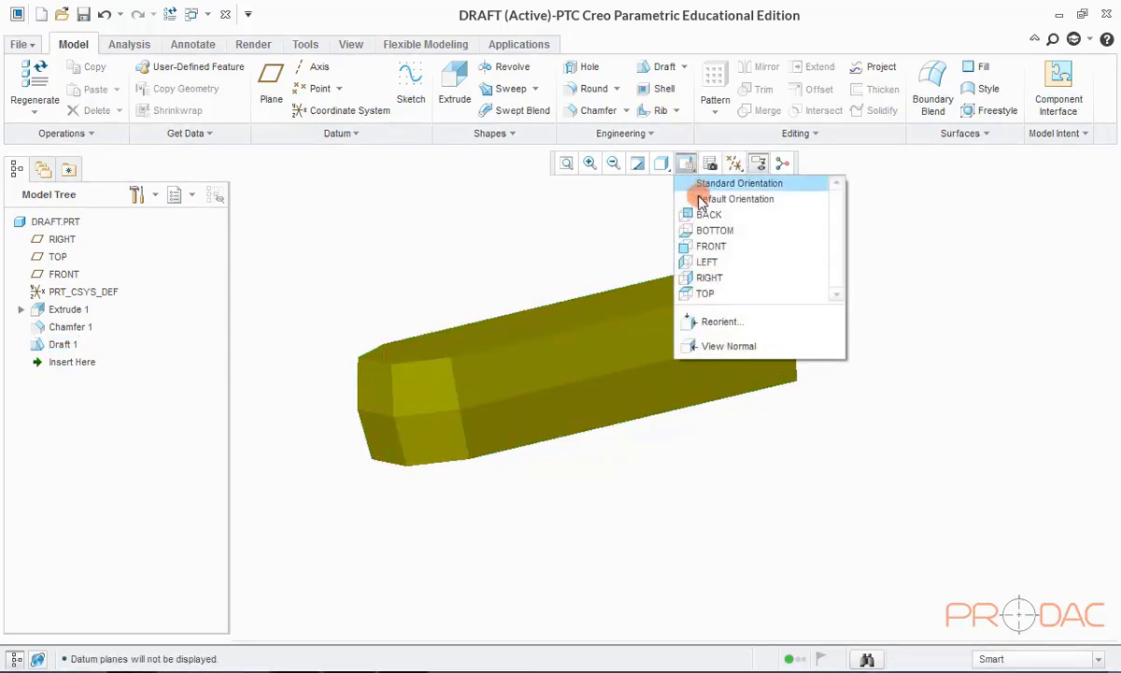
pyautogui.click(707, 248)
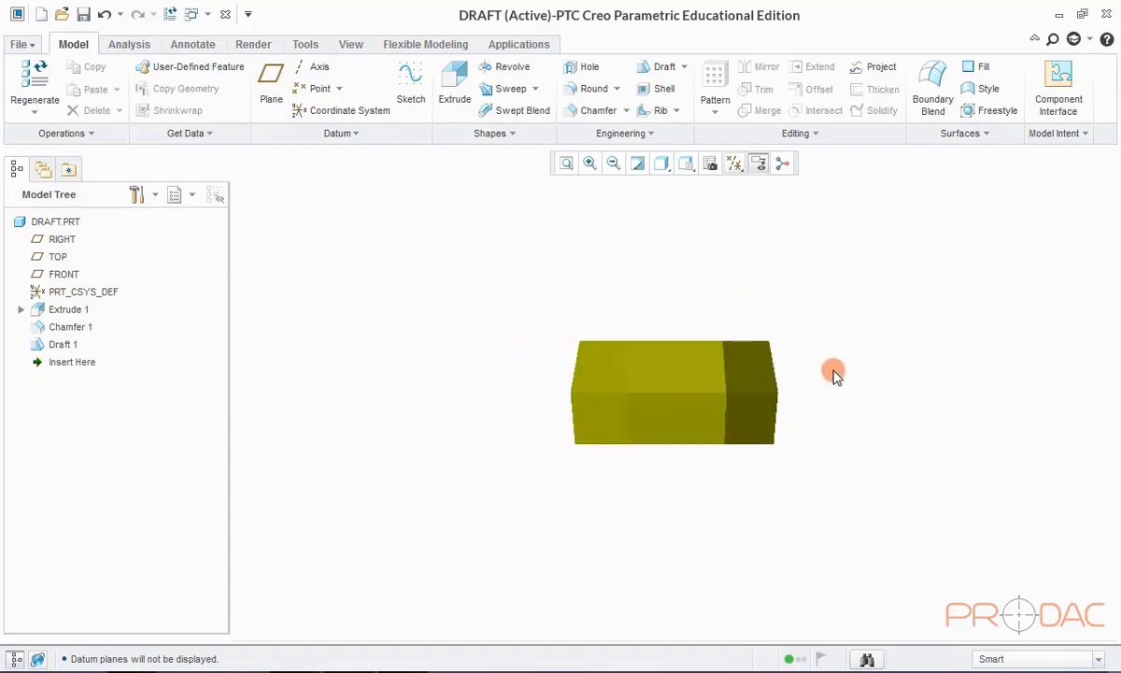
# Restore the drafted block to its default orientation with Ctrl+D.
pyautogui.hotkey('ctrl', 'd')
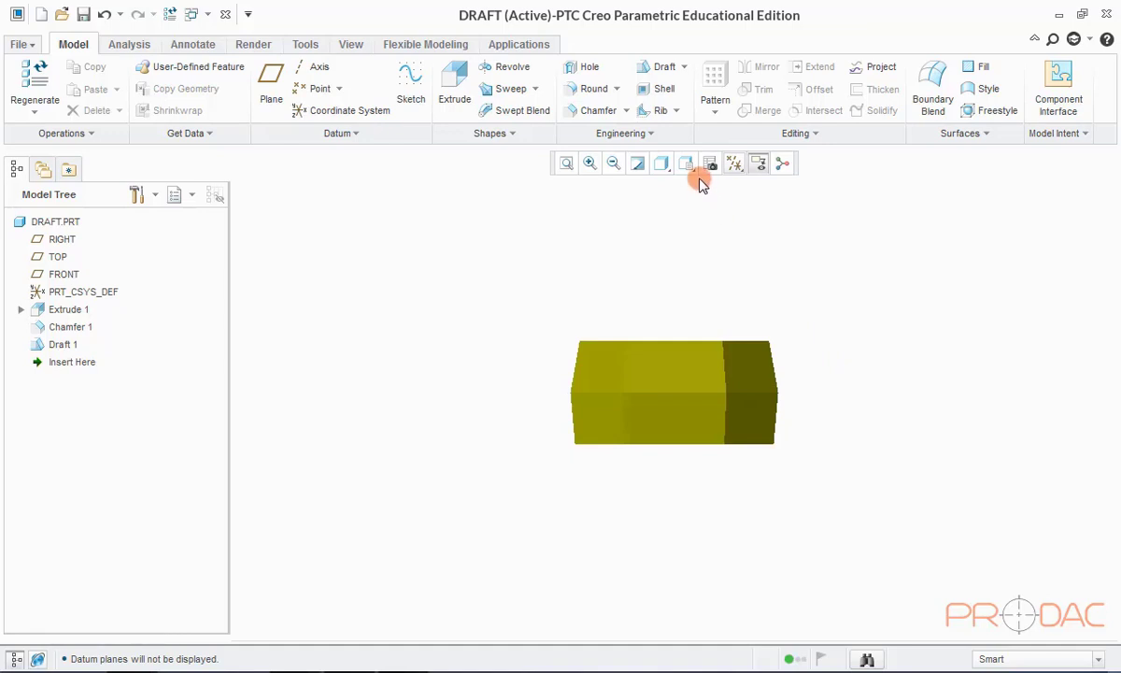